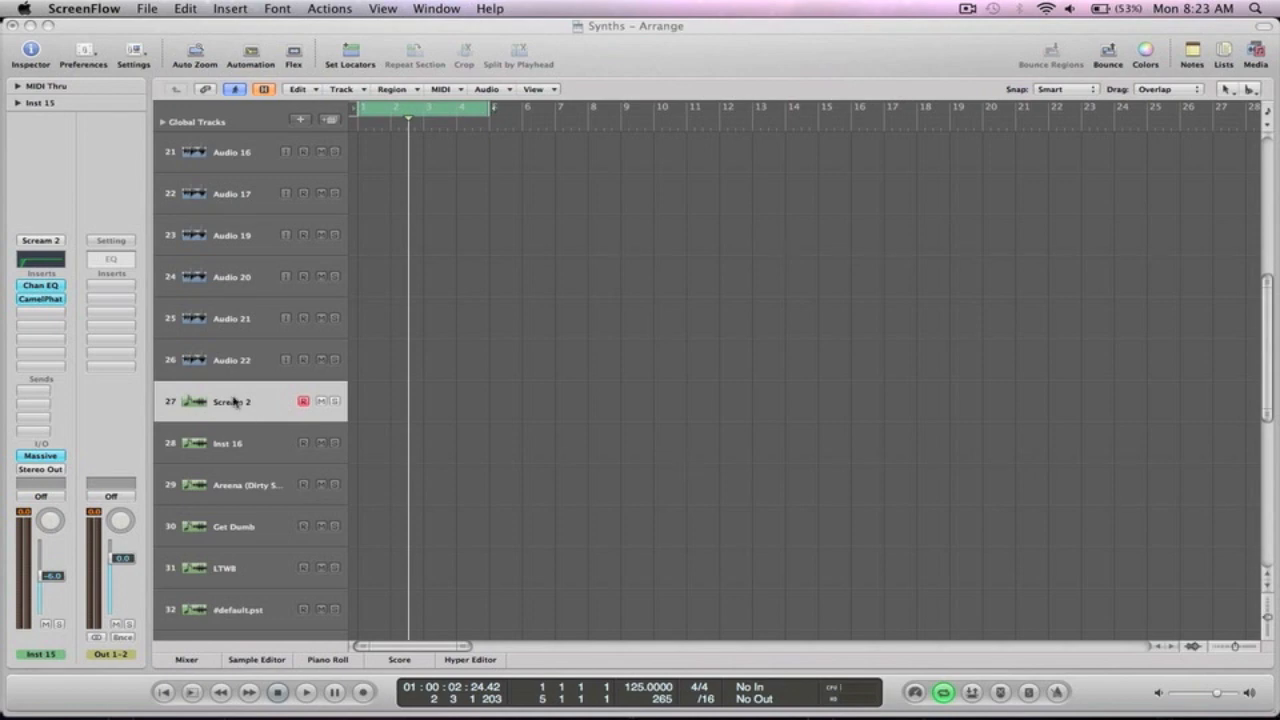
# Audition the Scream 2 track by playing an E0 note on the Caps Lock keyboard.
pyautogui.click(587, 407)
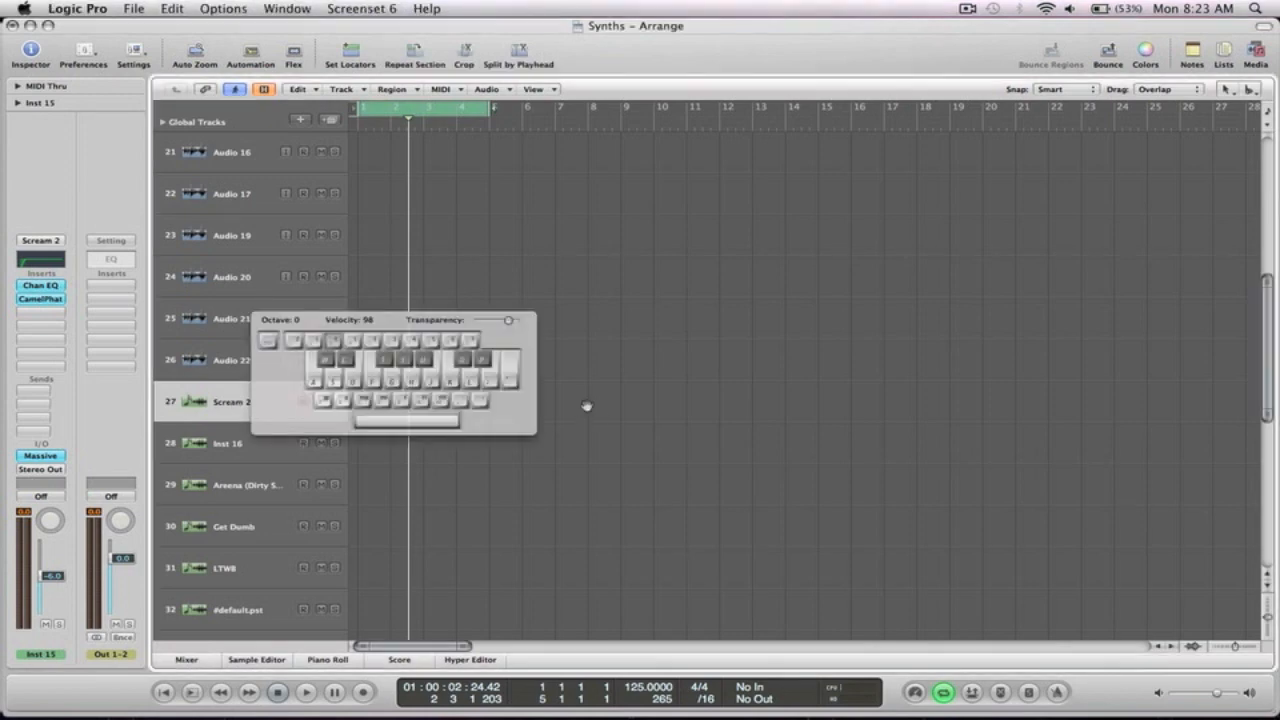
pyautogui.press('d')
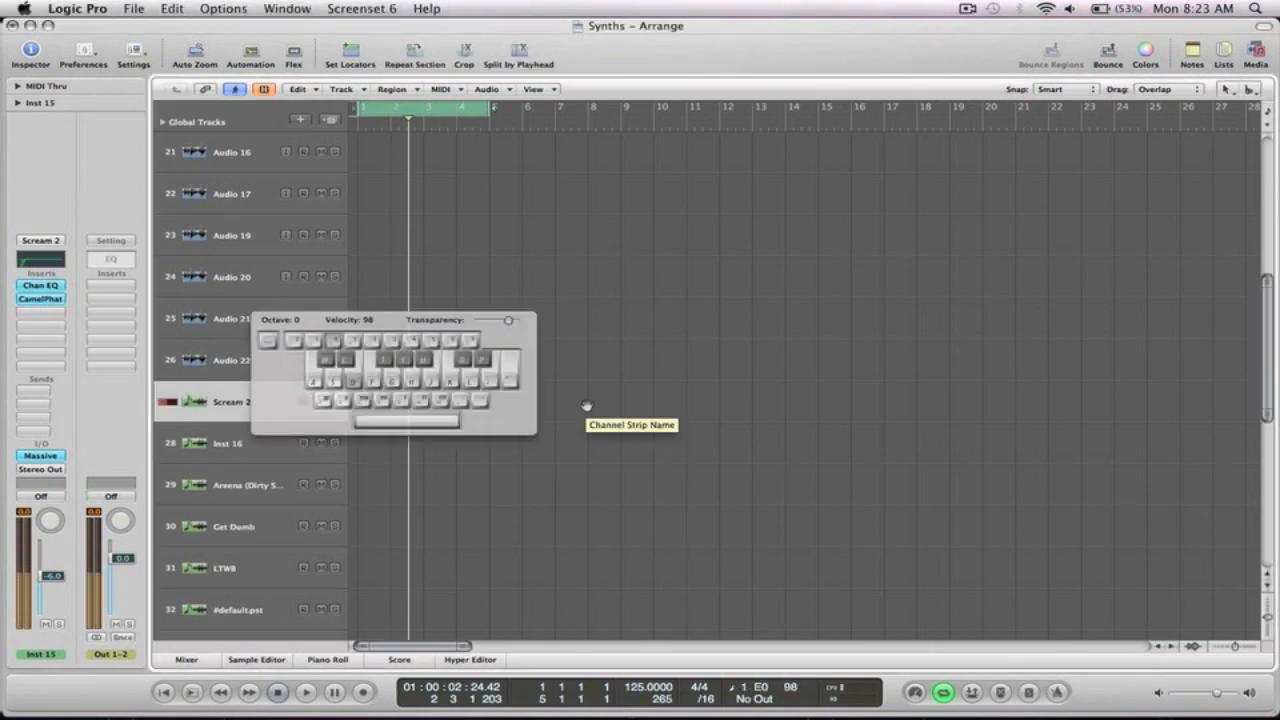
pyautogui.press('capslock')
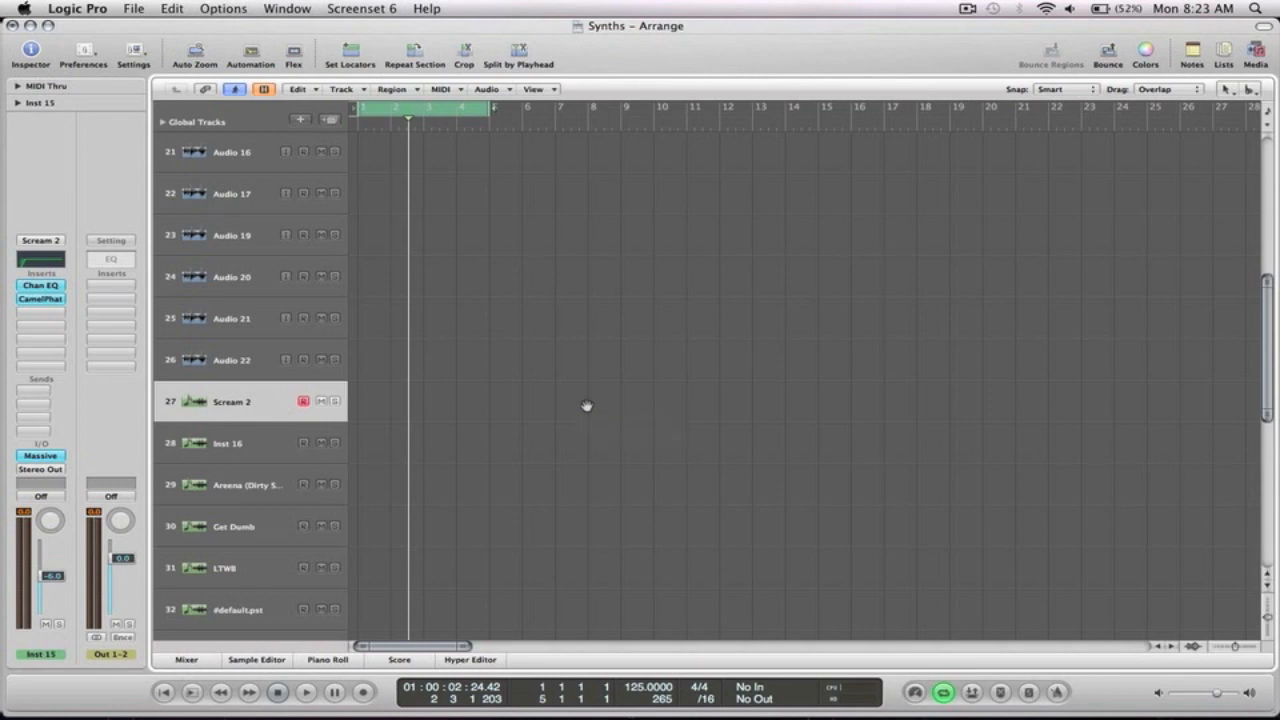
# Open the Massive synth of track Inst 16 and place its window clear of the channel strips.
pyautogui.click(233, 443)
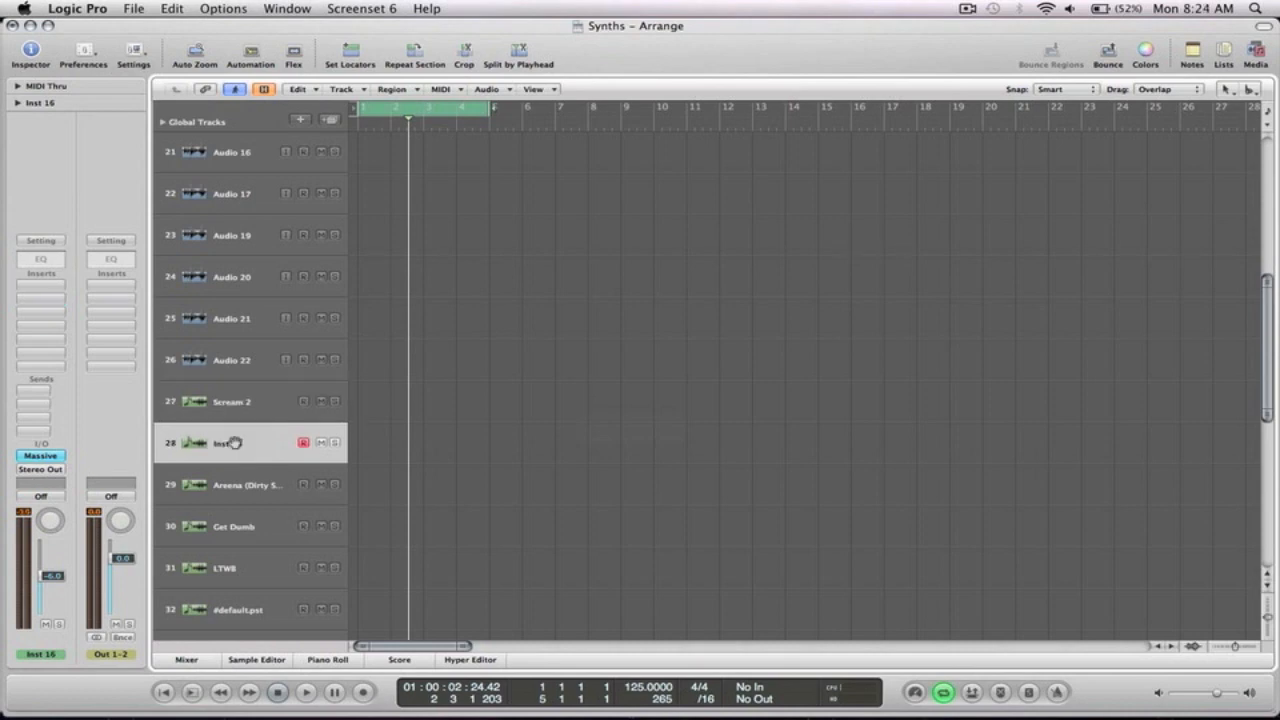
pyautogui.click(48, 458)
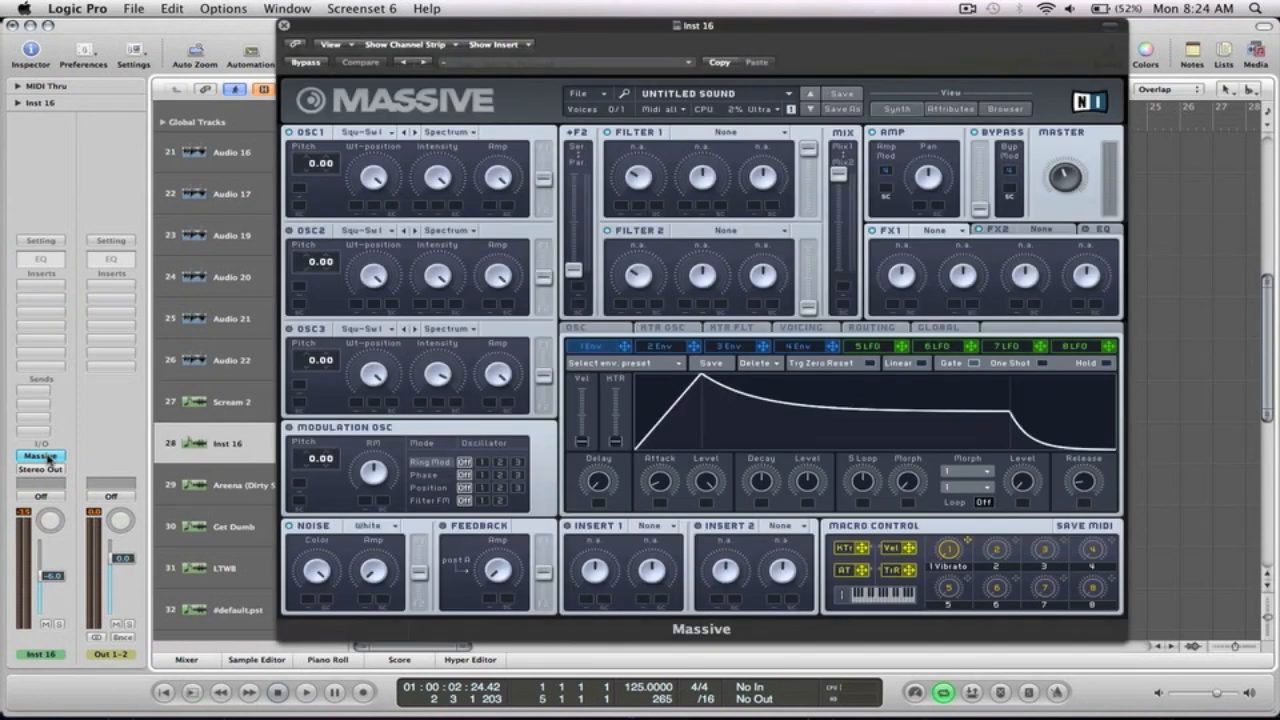
pyautogui.moveTo(636, 26); pyautogui.dragTo(677, 5)
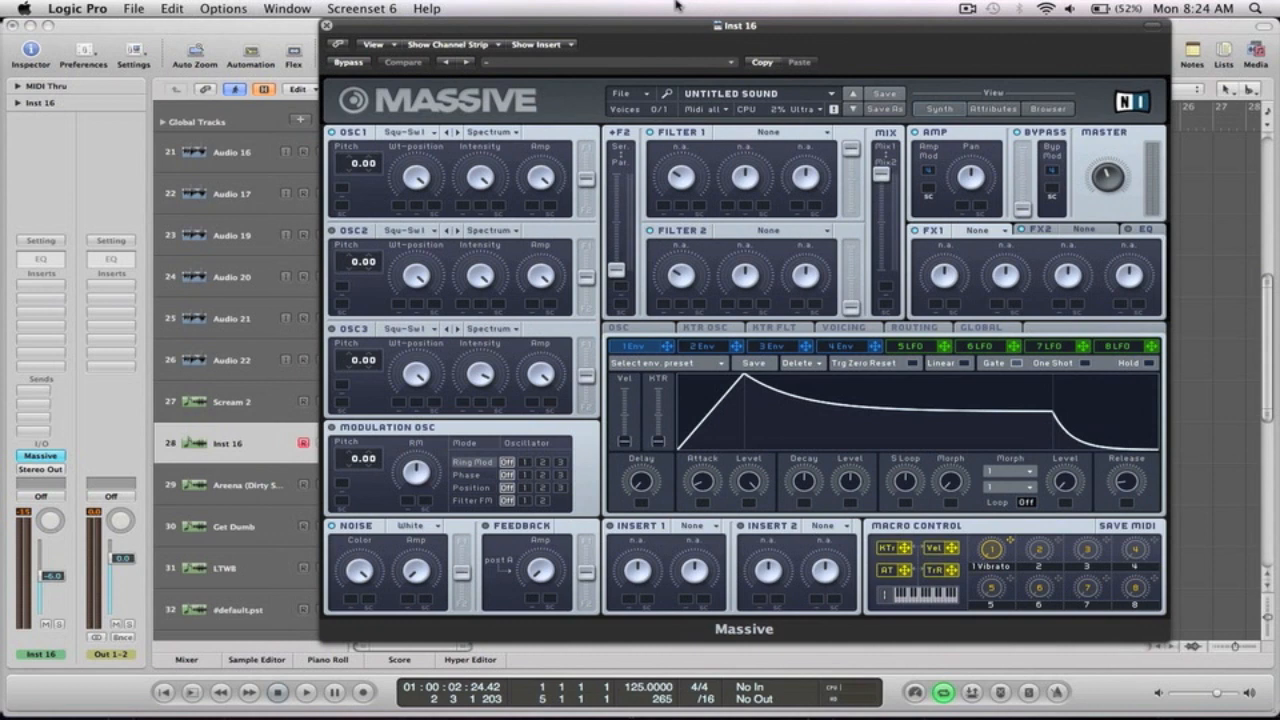
pyautogui.click(644, 96)
pyautogui.click(646, 97)
# Set oscillator 1 to the Drive II wavetable in Bend -/+ mode and turn down its wavetable position.
pyautogui.click(433, 135)
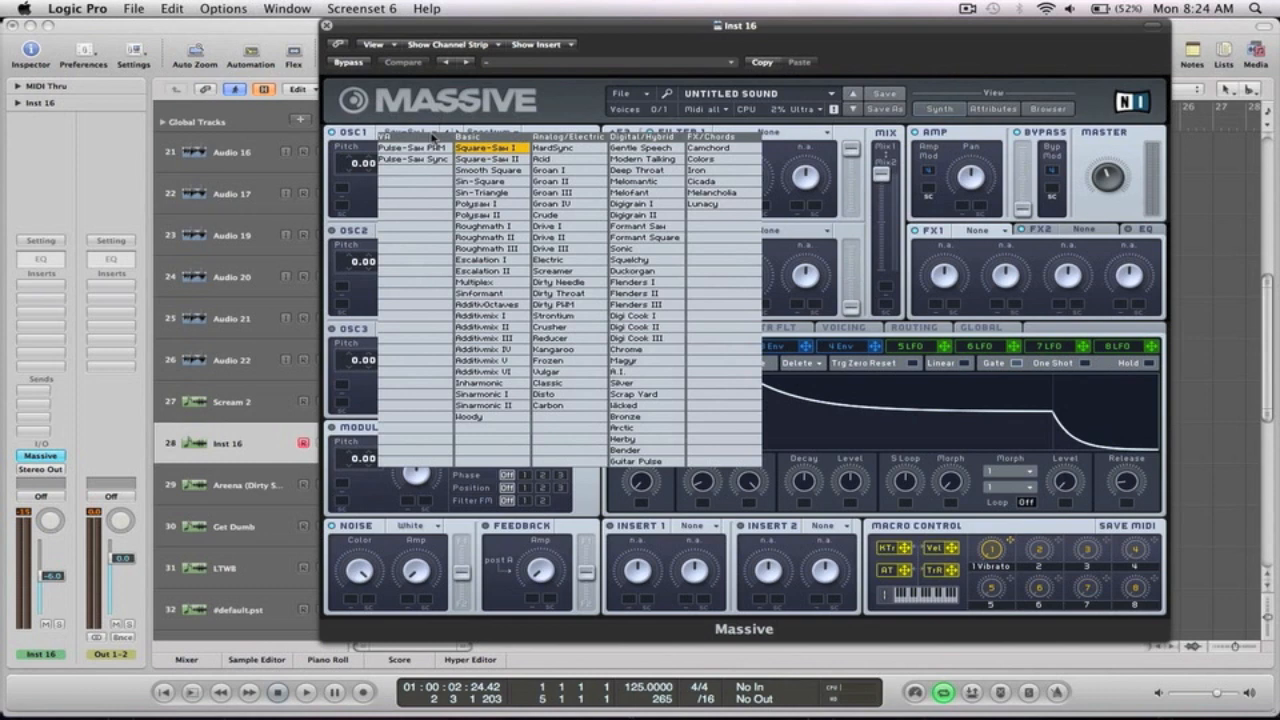
pyautogui.click(570, 238)
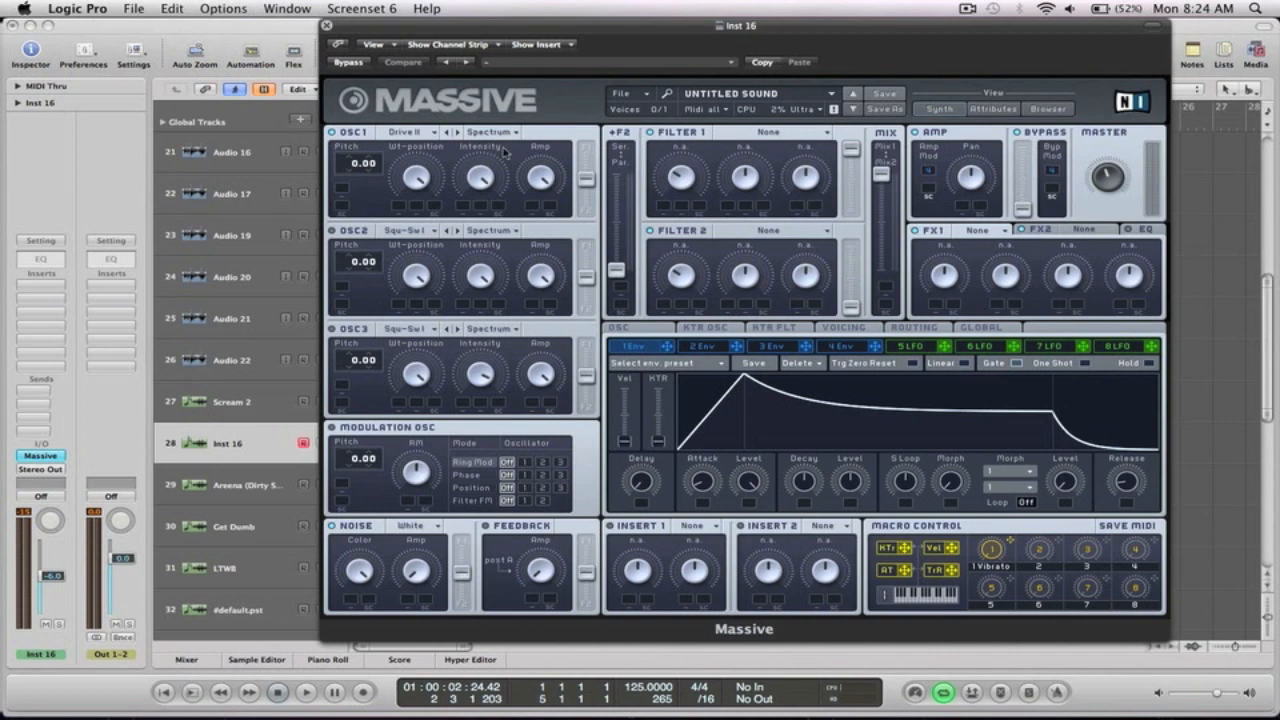
pyautogui.click(516, 133)
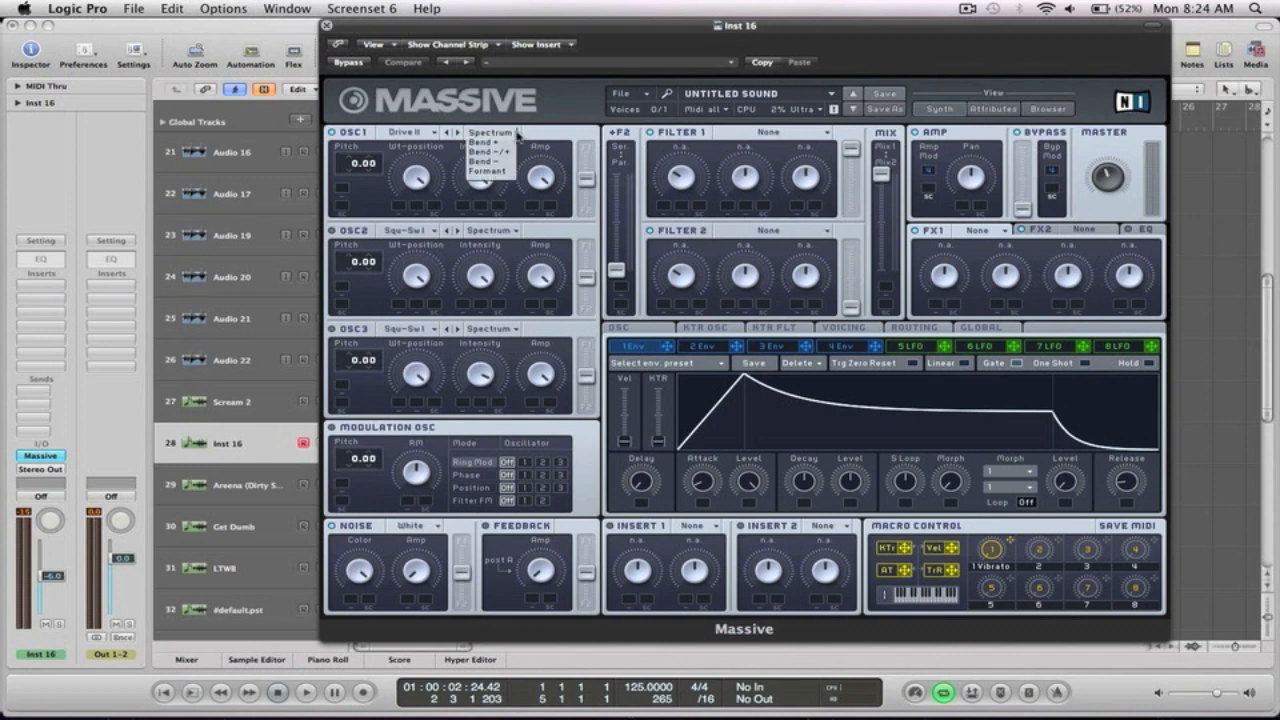
pyautogui.click(505, 152)
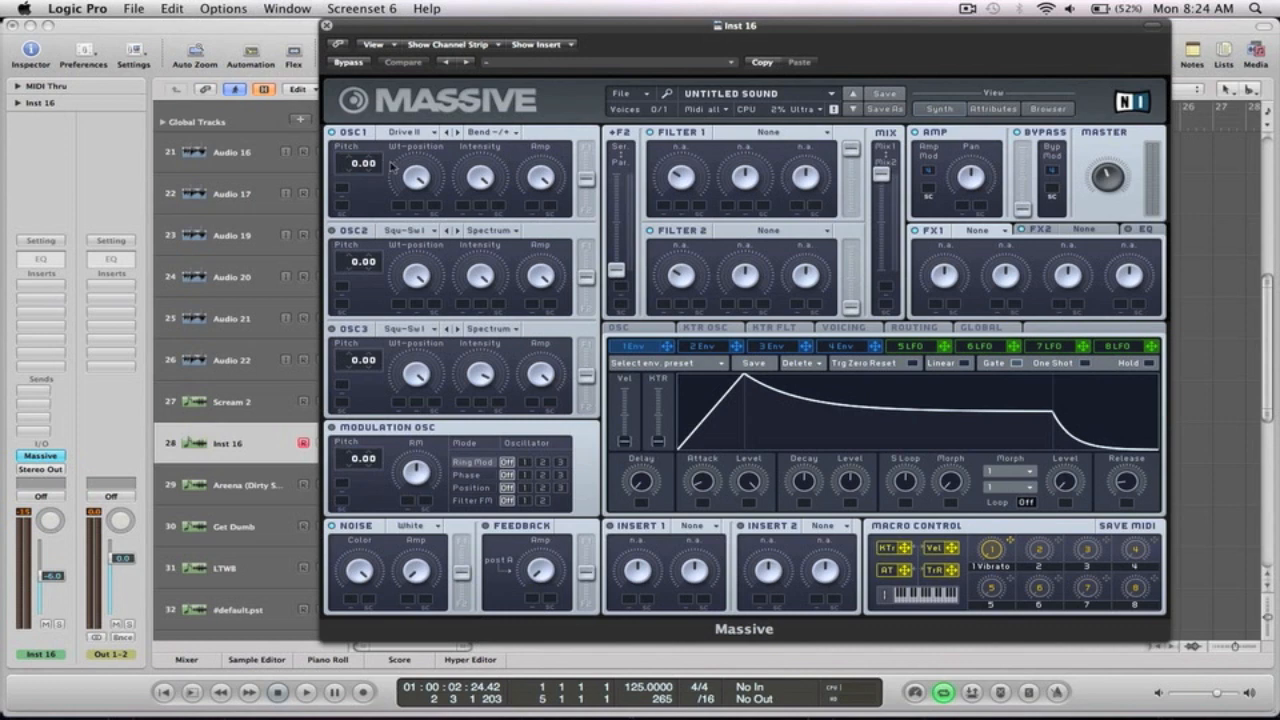
pyautogui.moveTo(420, 182); pyautogui.dragTo(431, 259)
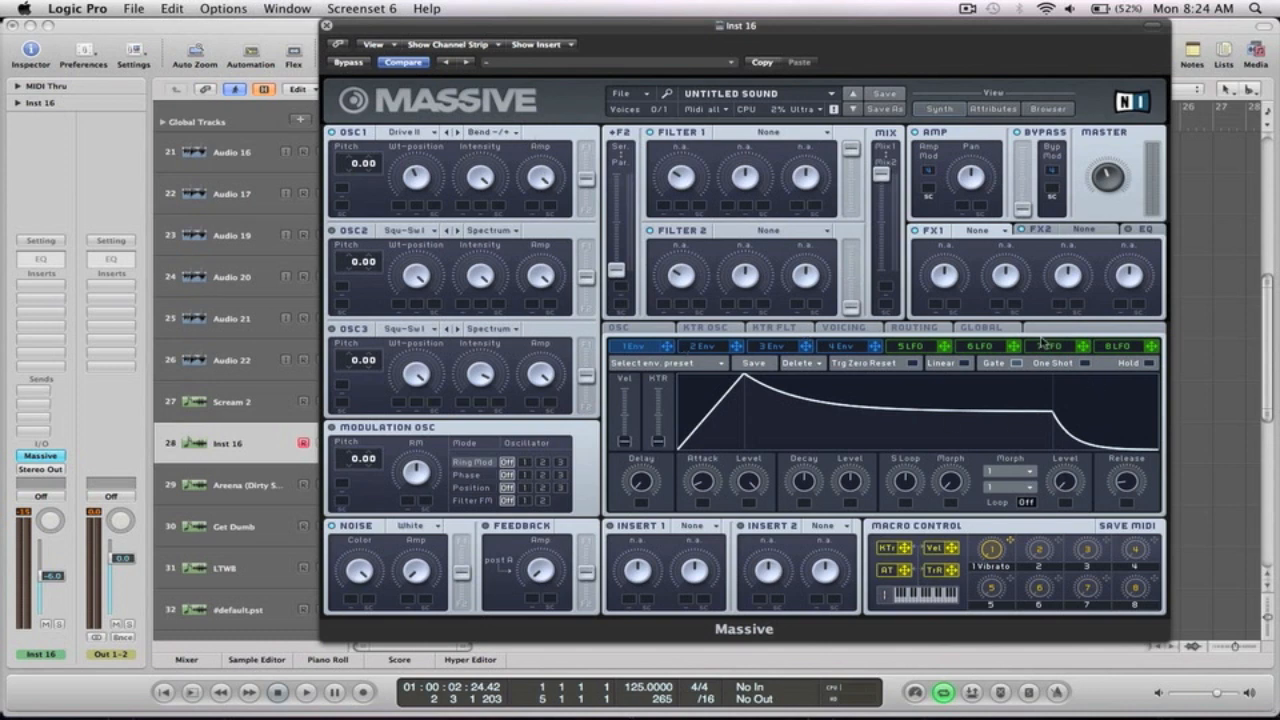
# Set the voicing to Monophon and enable the Pan Position unisono spread.
pyautogui.click(645, 331)
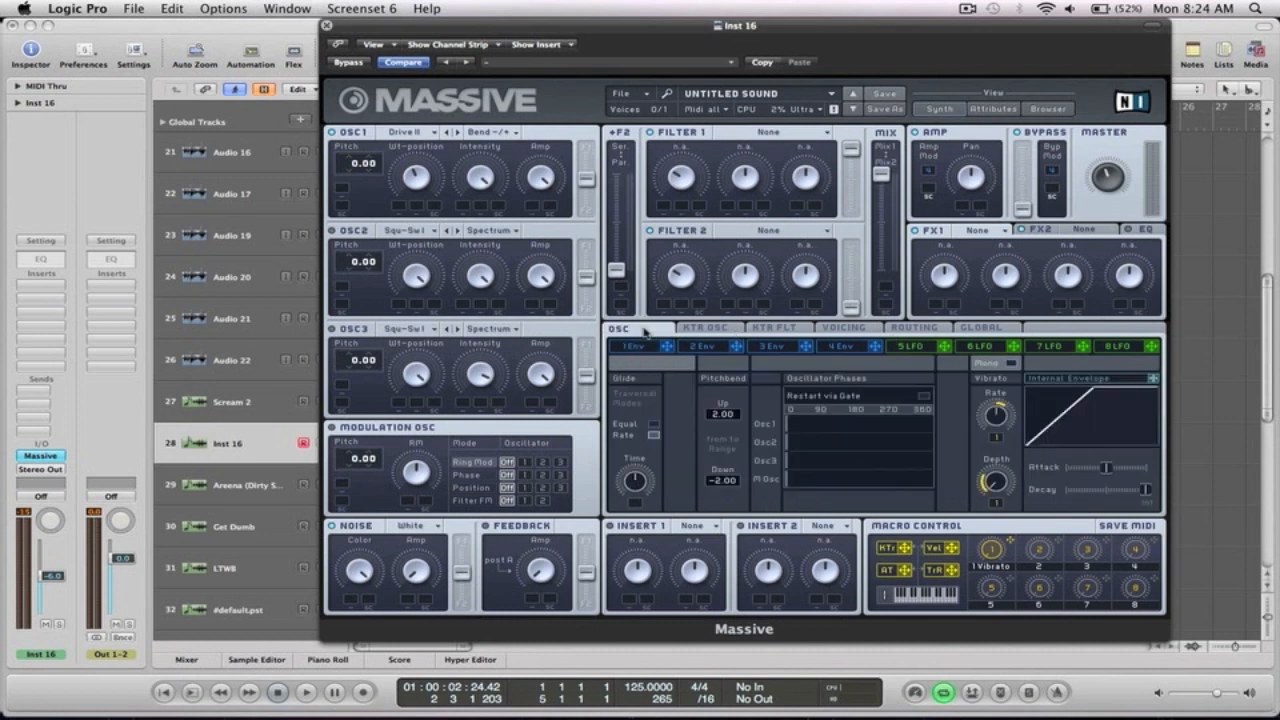
pyautogui.click(838, 330)
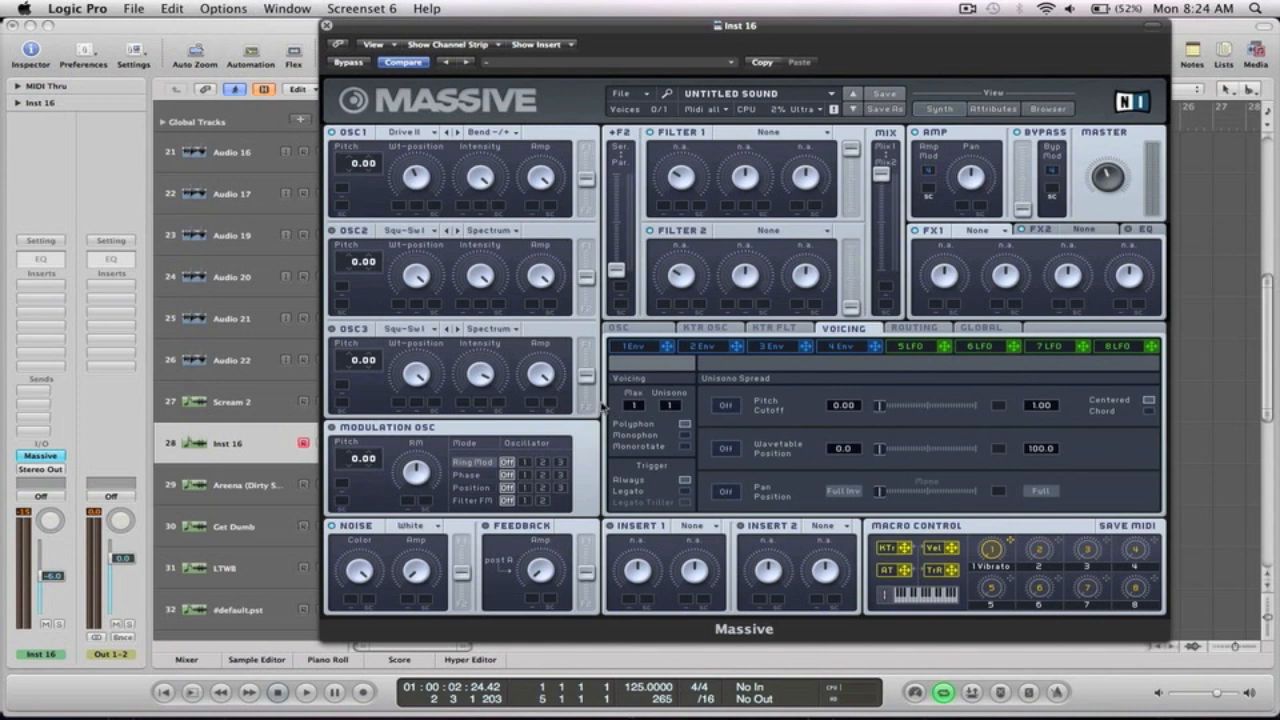
pyautogui.click(729, 494)
pyautogui.click(685, 436)
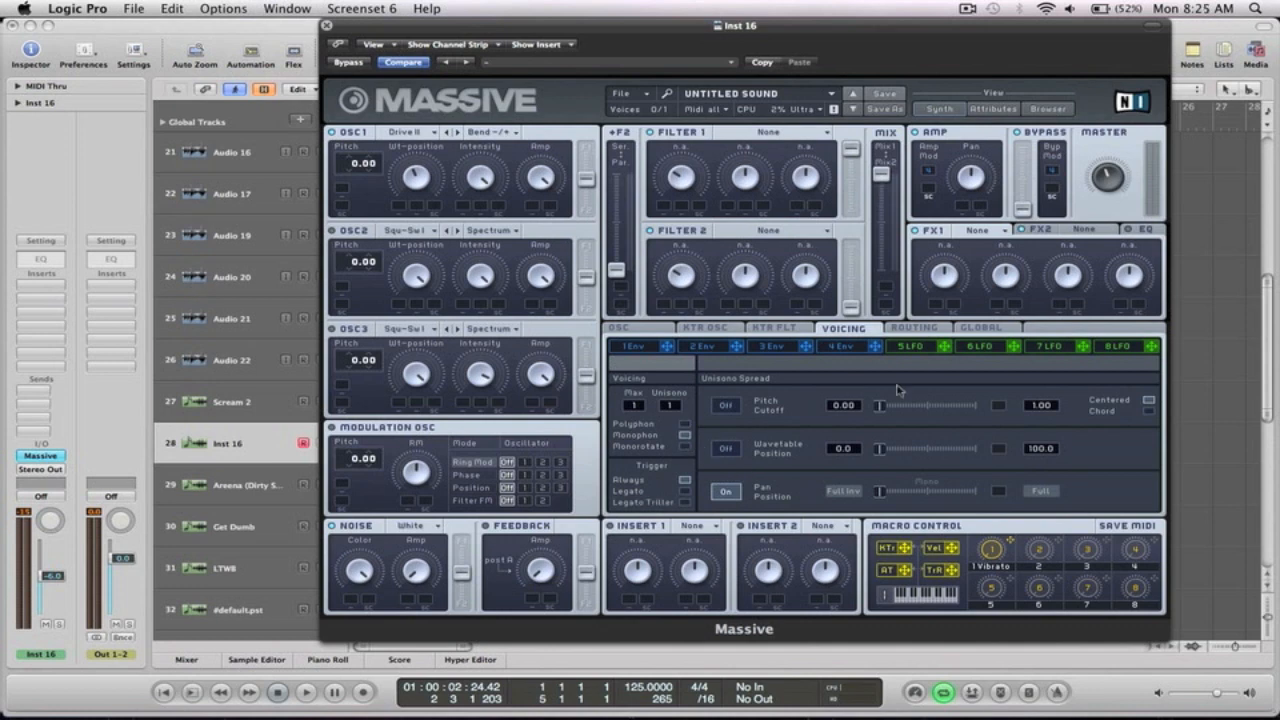
# Shorten the attack of envelope 1 and lower its attack level to zero.
pyautogui.click(850, 352)
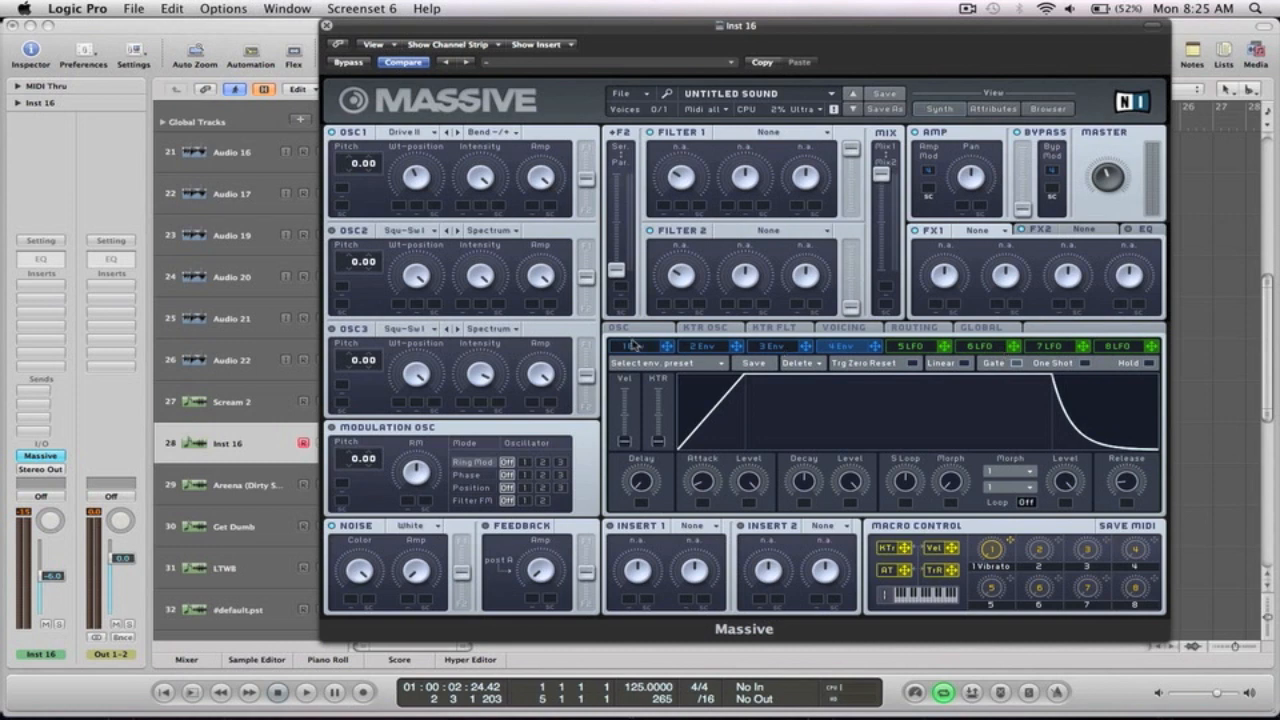
pyautogui.click(636, 346)
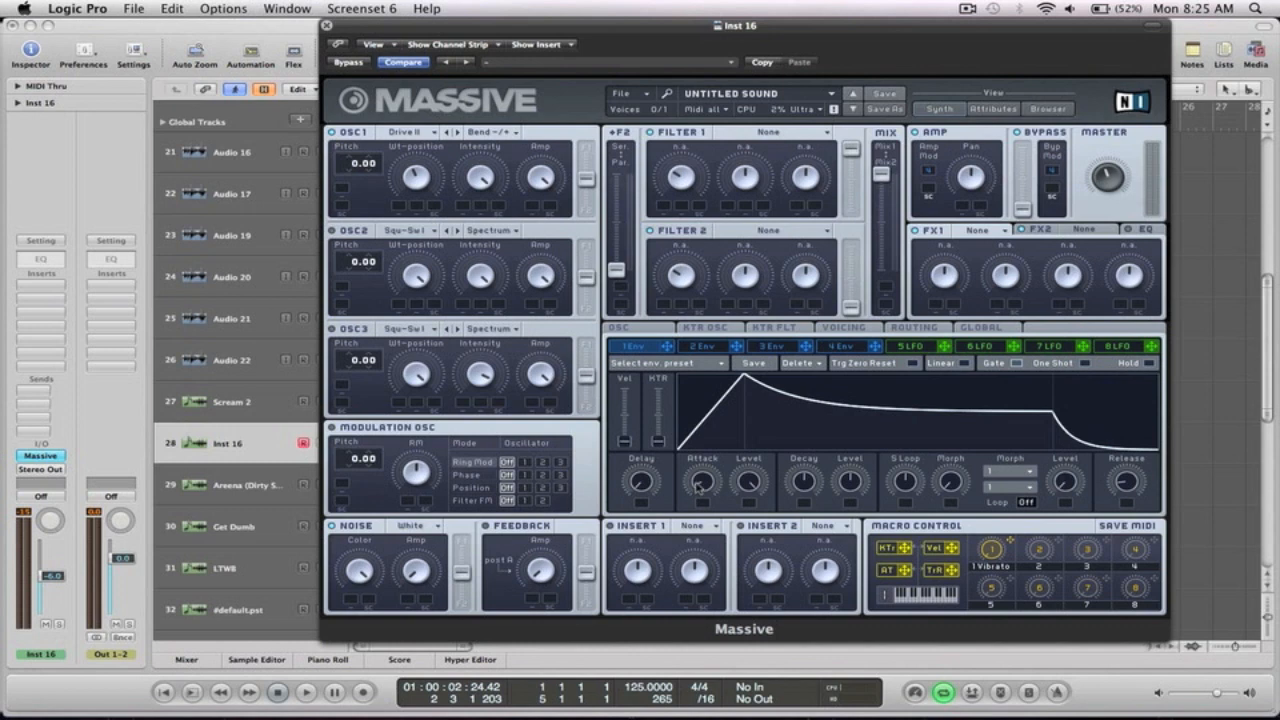
pyautogui.moveTo(698, 485); pyautogui.dragTo(705, 505)
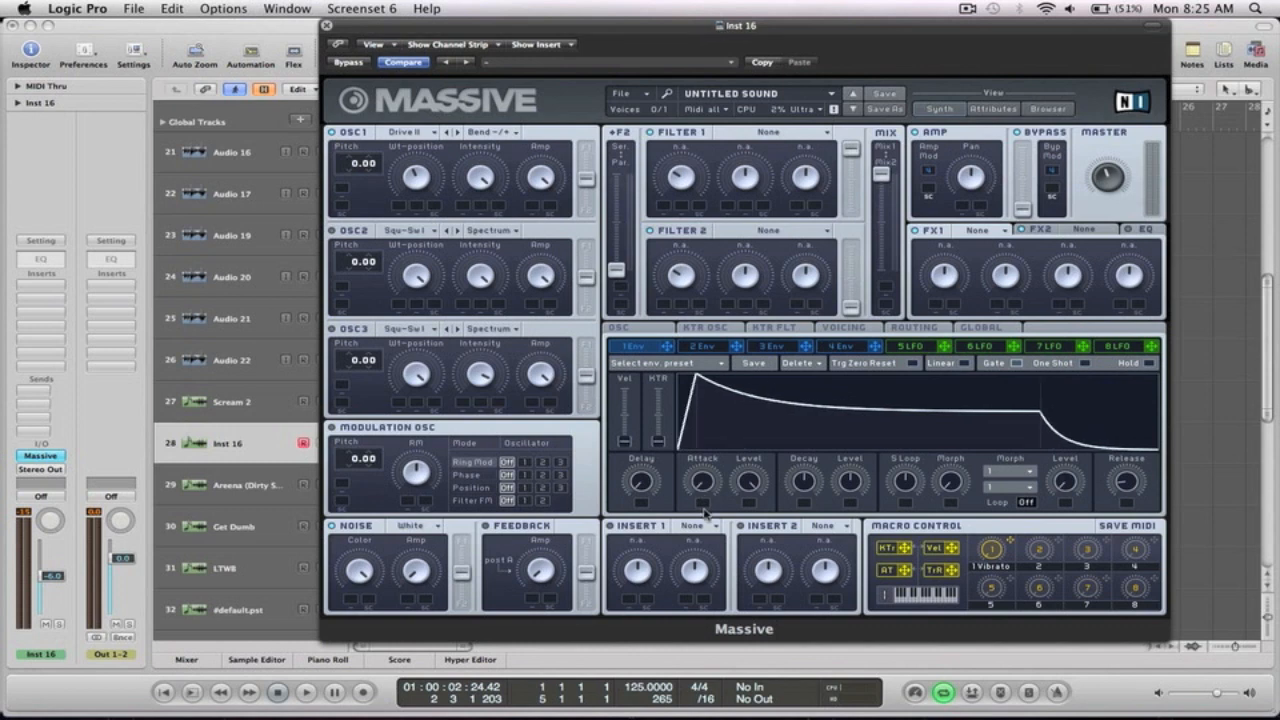
pyautogui.moveTo(753, 483); pyautogui.dragTo(823, 636)
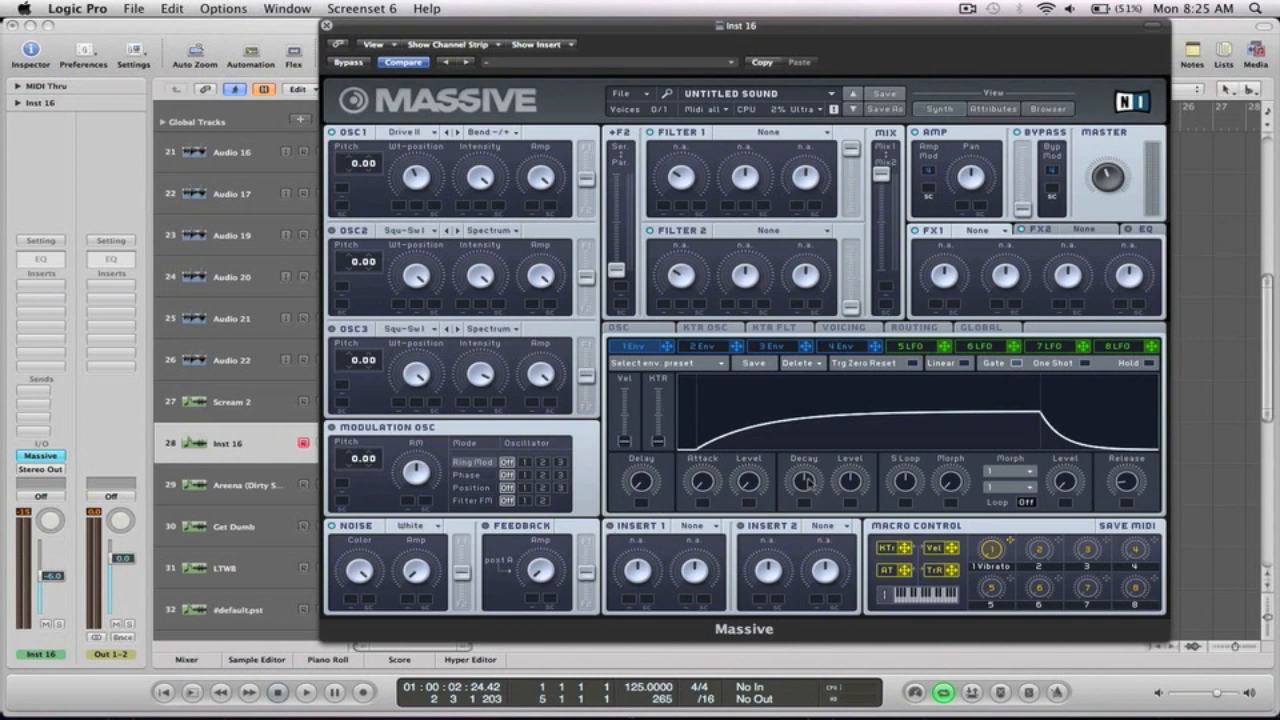
# Adjust envelope 1's decay, raise its decay level to maximum and lengthen its release.
pyautogui.moveTo(806, 481); pyautogui.dragTo(810, 503)
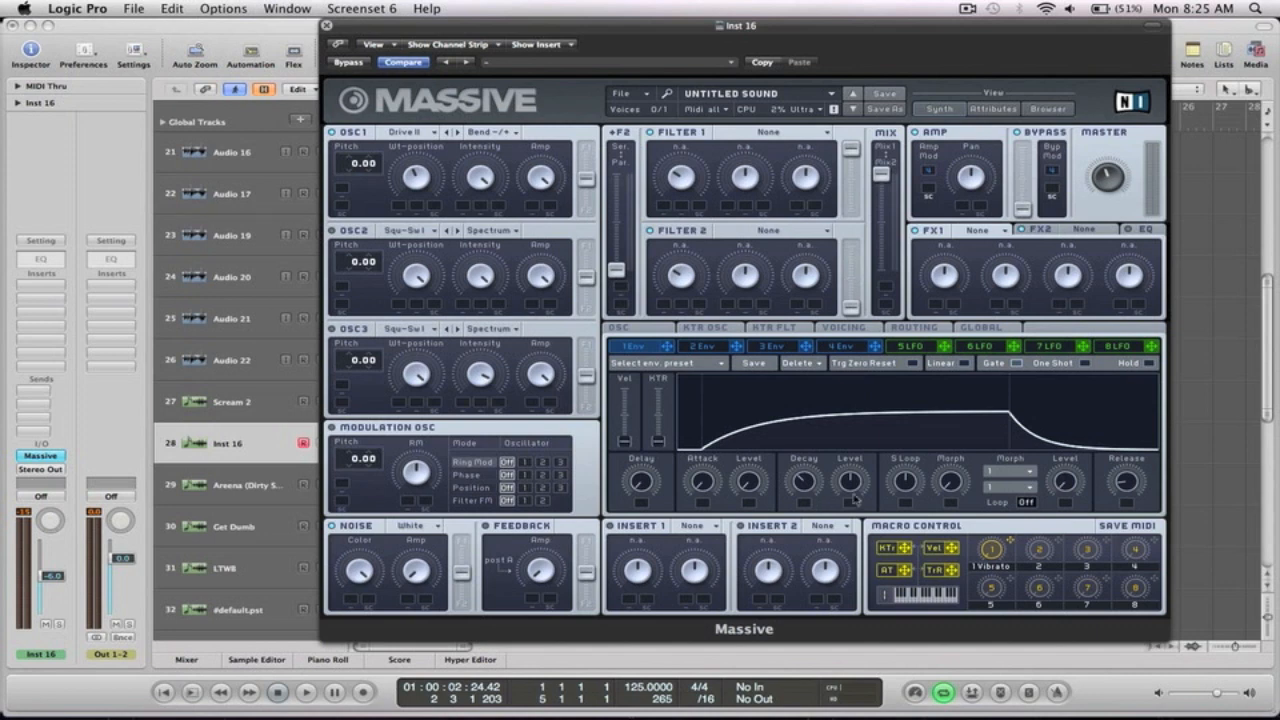
pyautogui.moveTo(849, 482); pyautogui.dragTo(844, 402)
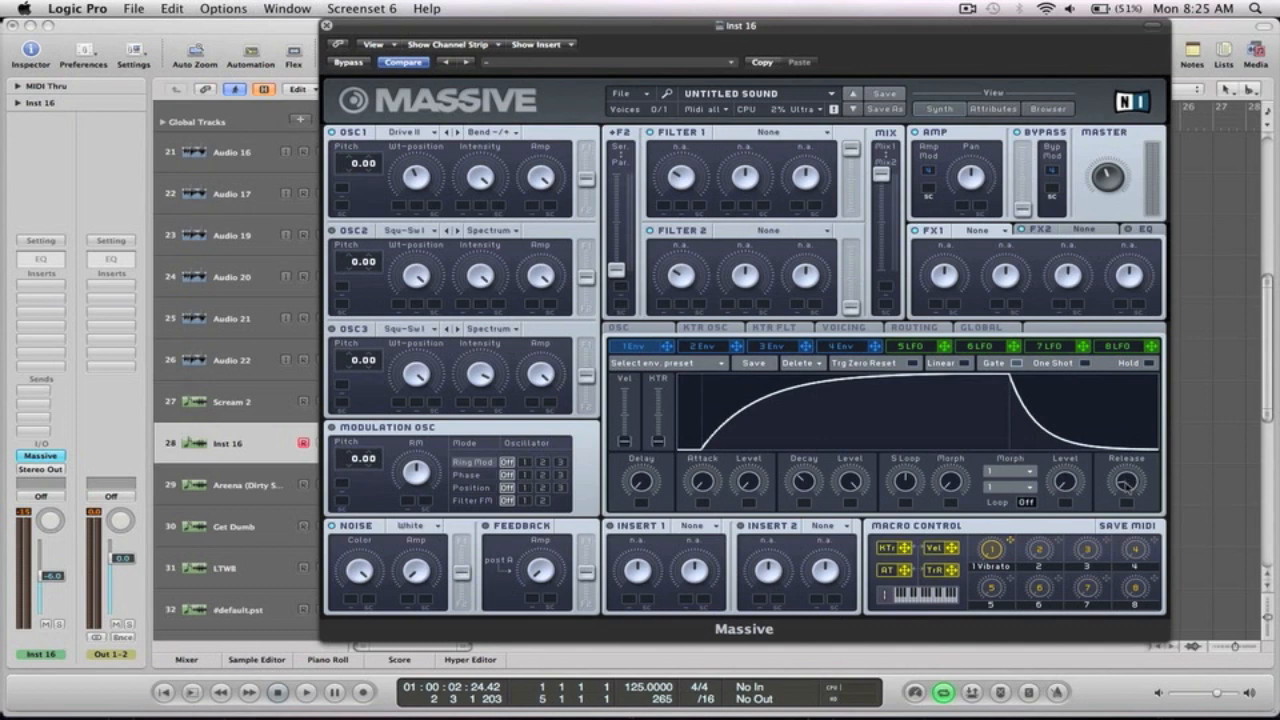
pyautogui.moveTo(1125, 483); pyautogui.dragTo(1128, 341)
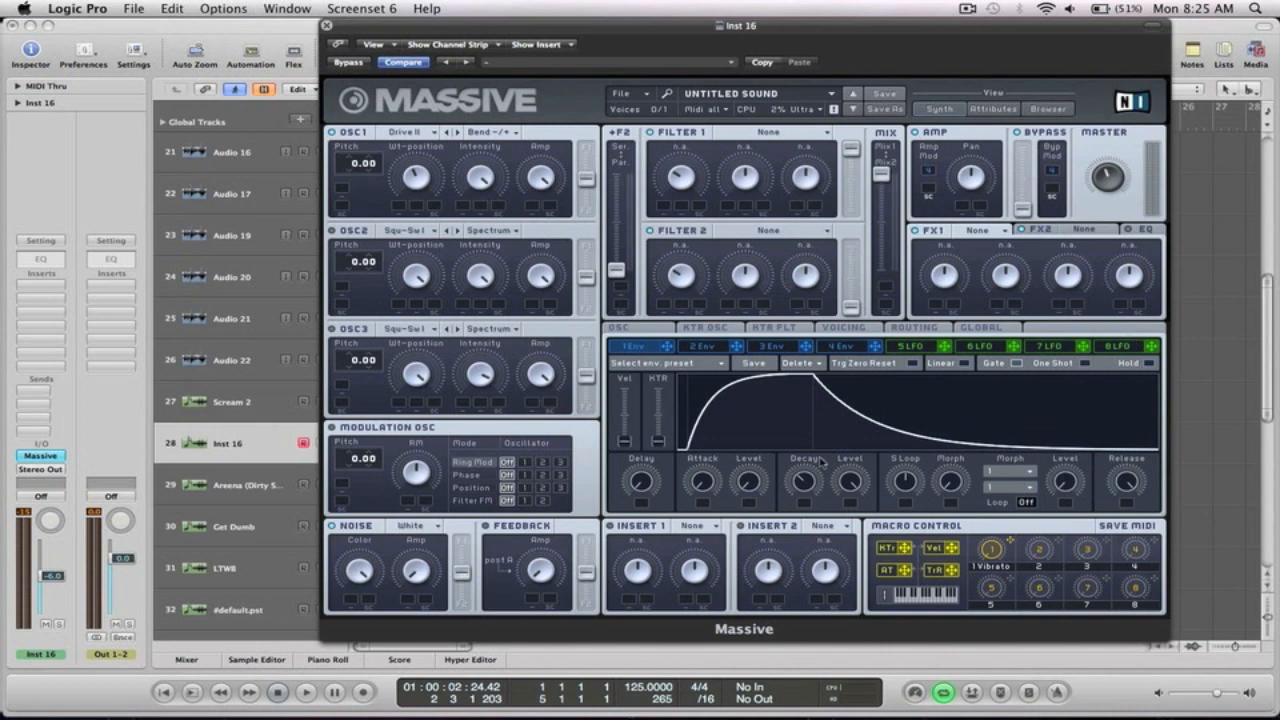
pyautogui.moveTo(806, 482)
pyautogui.mouseDown()
pyautogui.moveTo(803, 497)
pyautogui.moveTo(803, 480)
pyautogui.mouseUp()
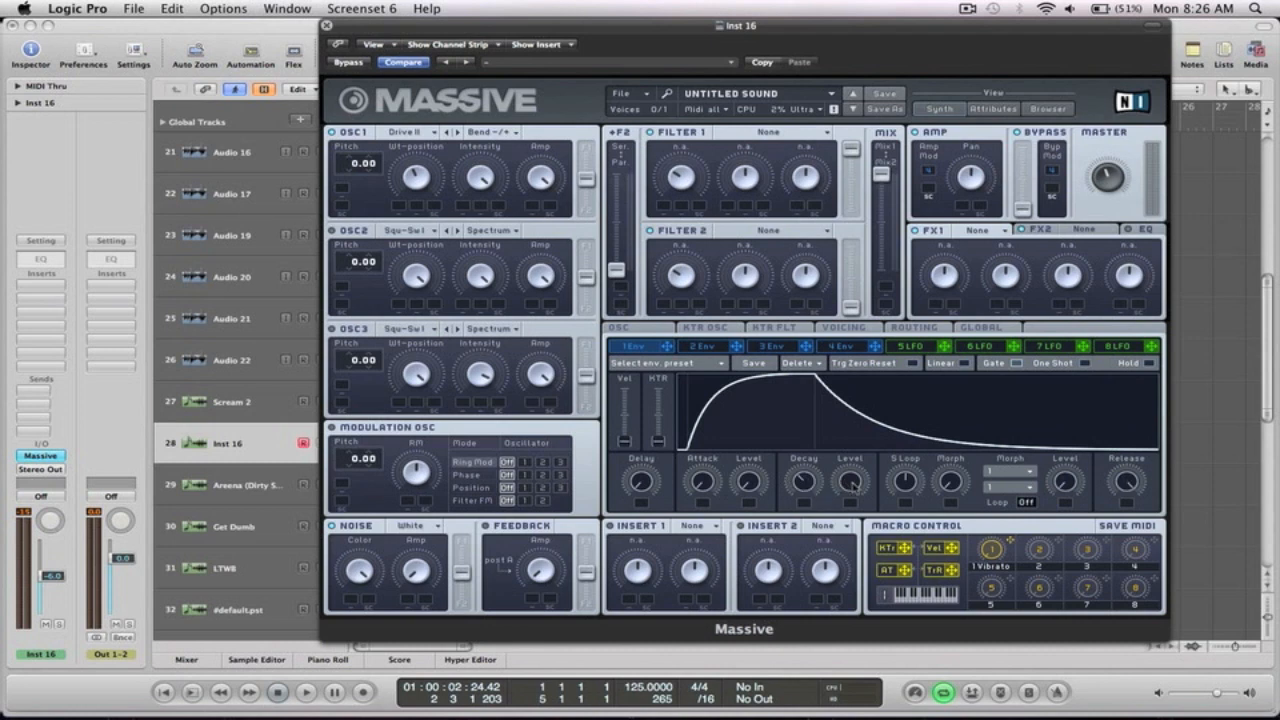
# Audition the unfiltered Inst 16 patch by playing repeated notes on the Caps Lock keyboard.
pyautogui.press('super+k')
pyautogui.press('d')
pyautogui.press('d')
pyautogui.press('d')
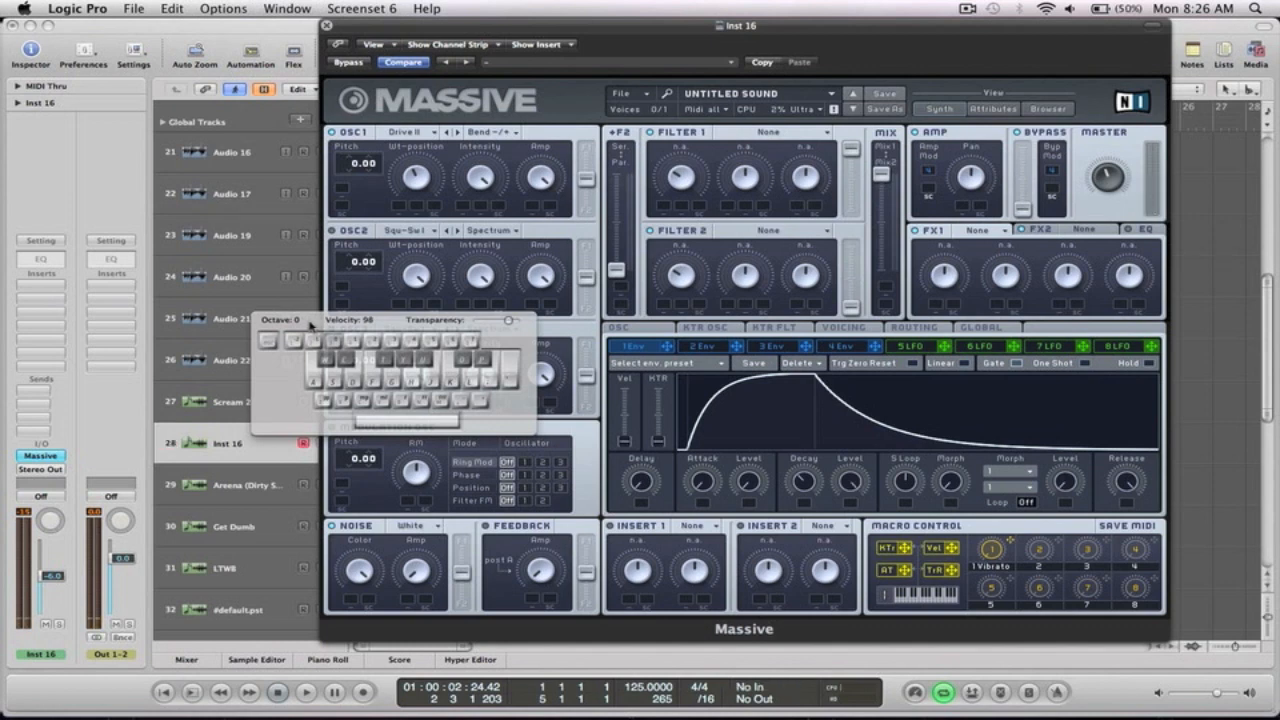
pyautogui.press('d')
pyautogui.press('super+k')
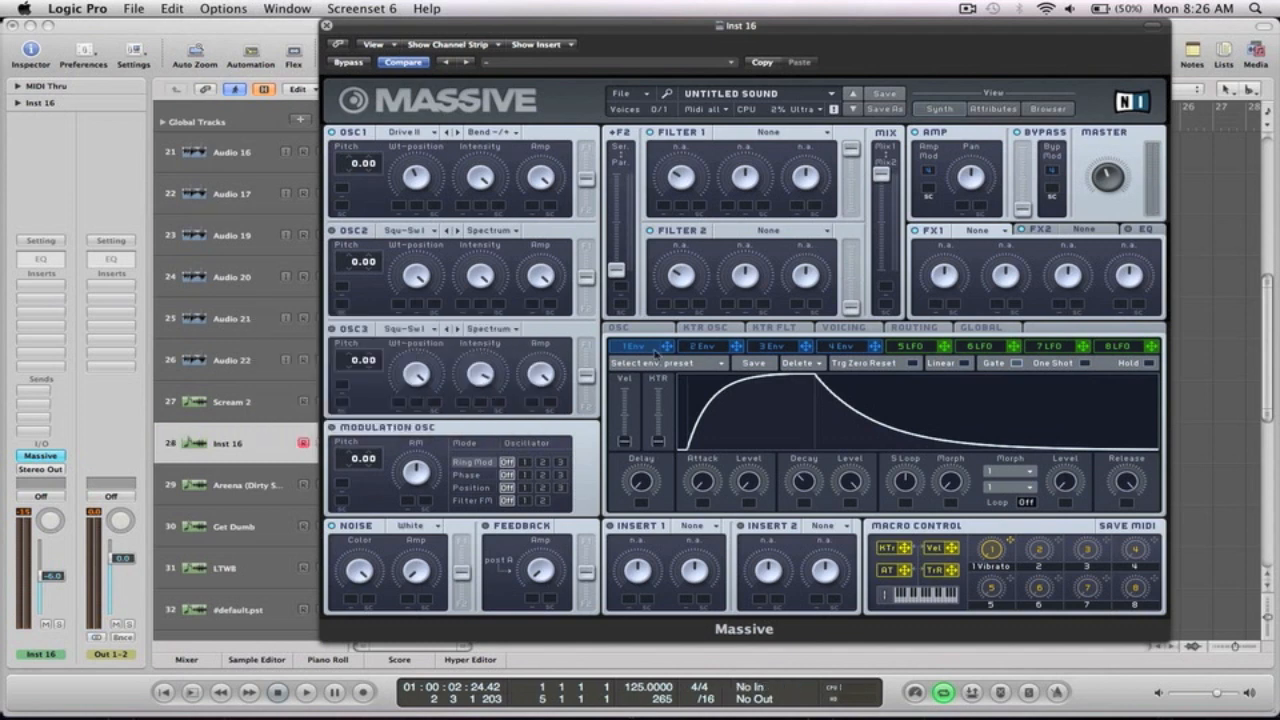
# Set Filter 1 to Scream and move the F2 routing fader fully to serial.
pyautogui.click(820, 133)
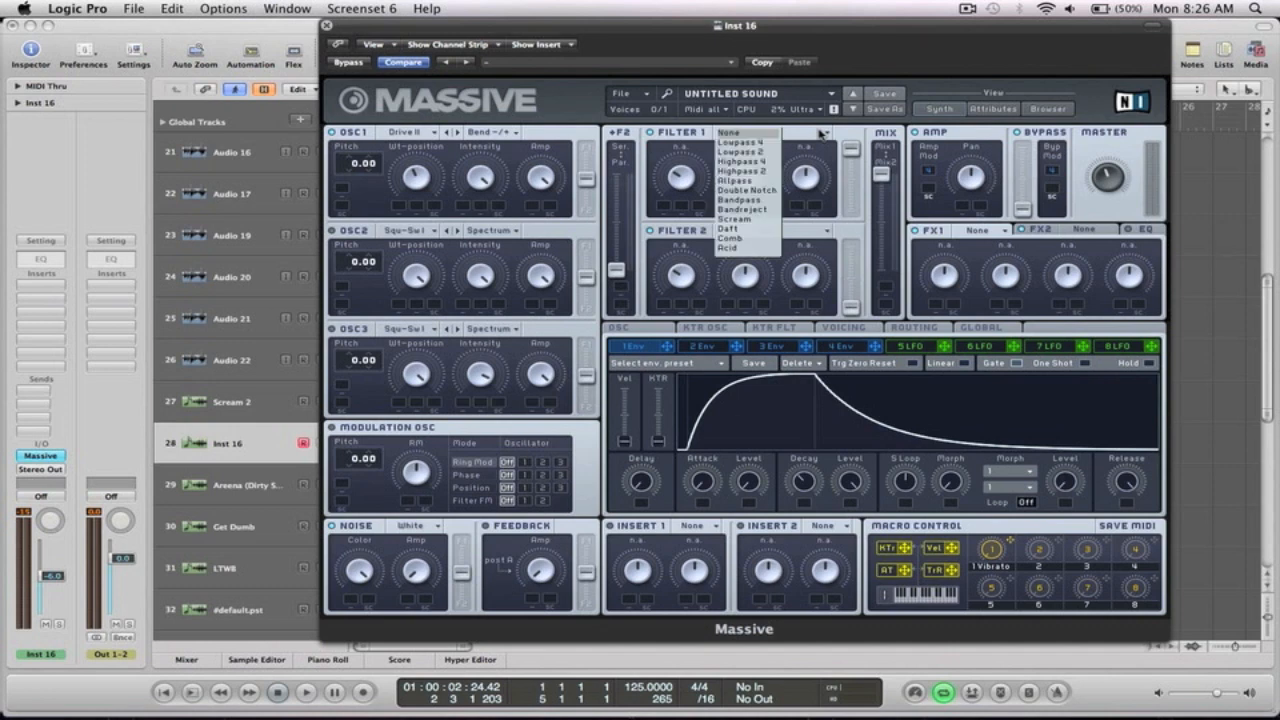
pyautogui.click(767, 219)
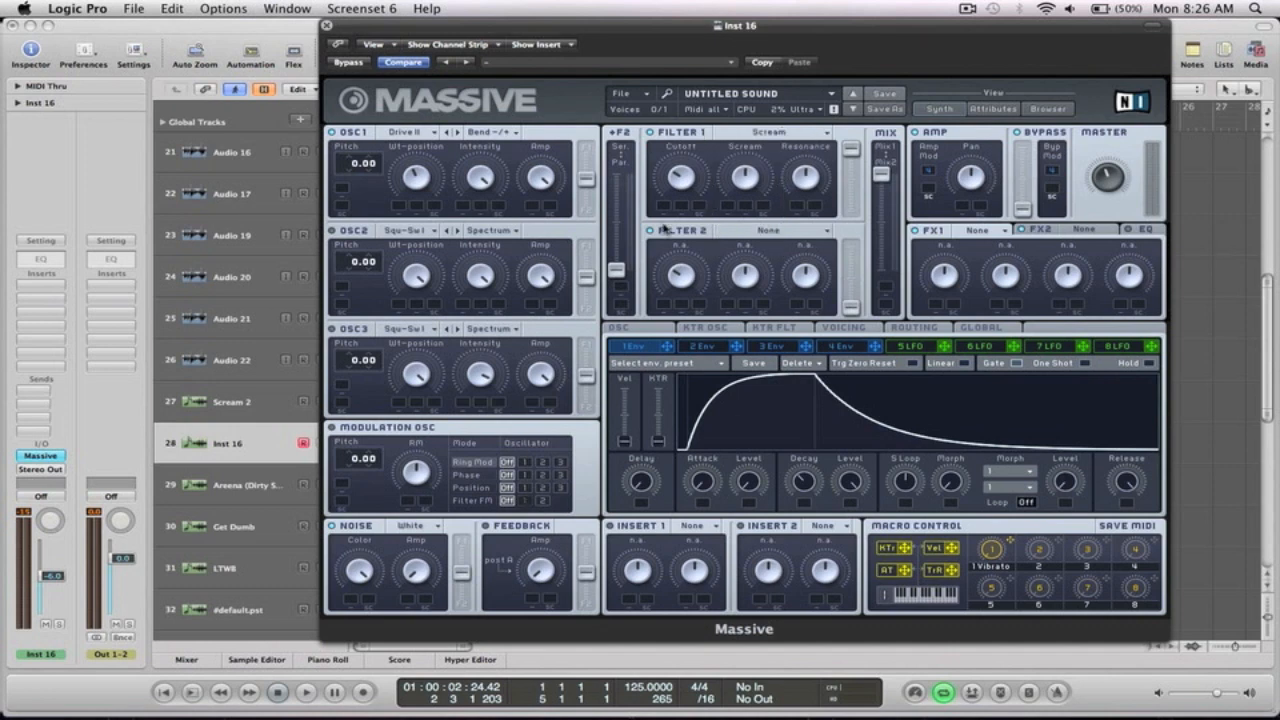
pyautogui.moveTo(618, 270); pyautogui.dragTo(618, 266)
pyautogui.moveTo(630, 130); pyautogui.dragTo(643, 22)
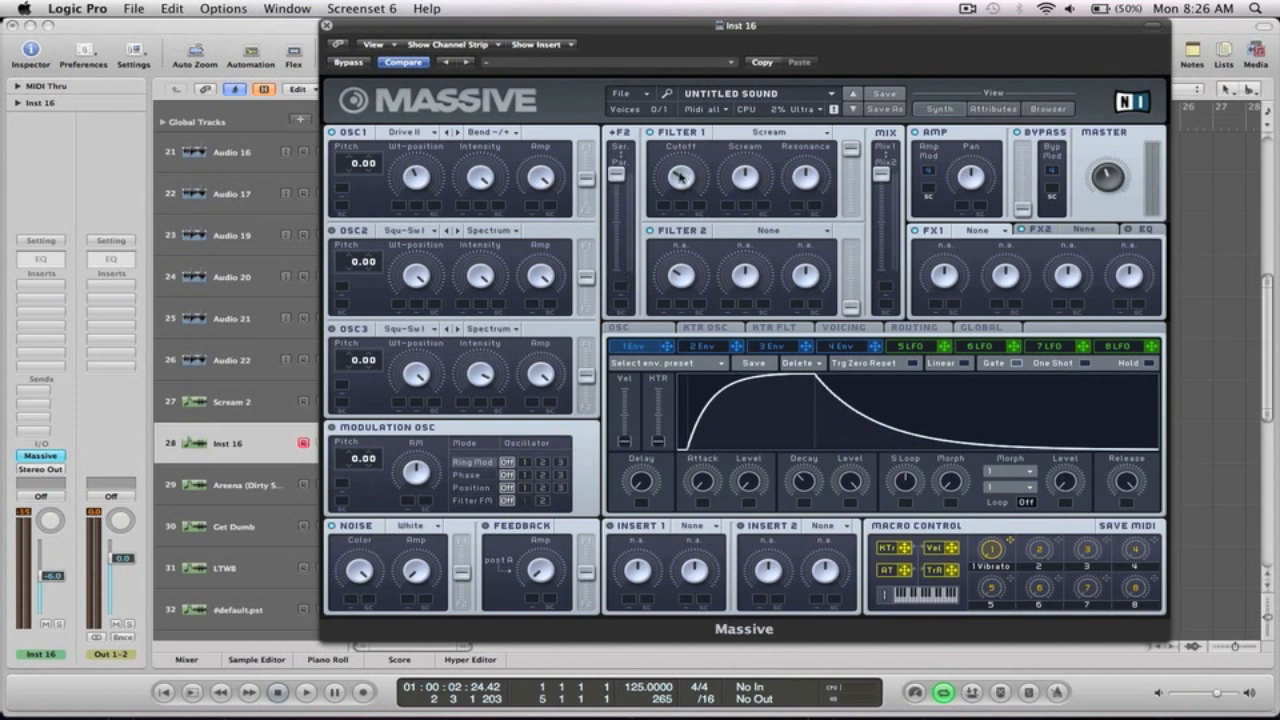
# Lower Filter 1's cutoff and set Filter 2 to Bandpass.
pyautogui.moveTo(681, 177); pyautogui.dragTo(681, 196)
pyautogui.click(813, 233)
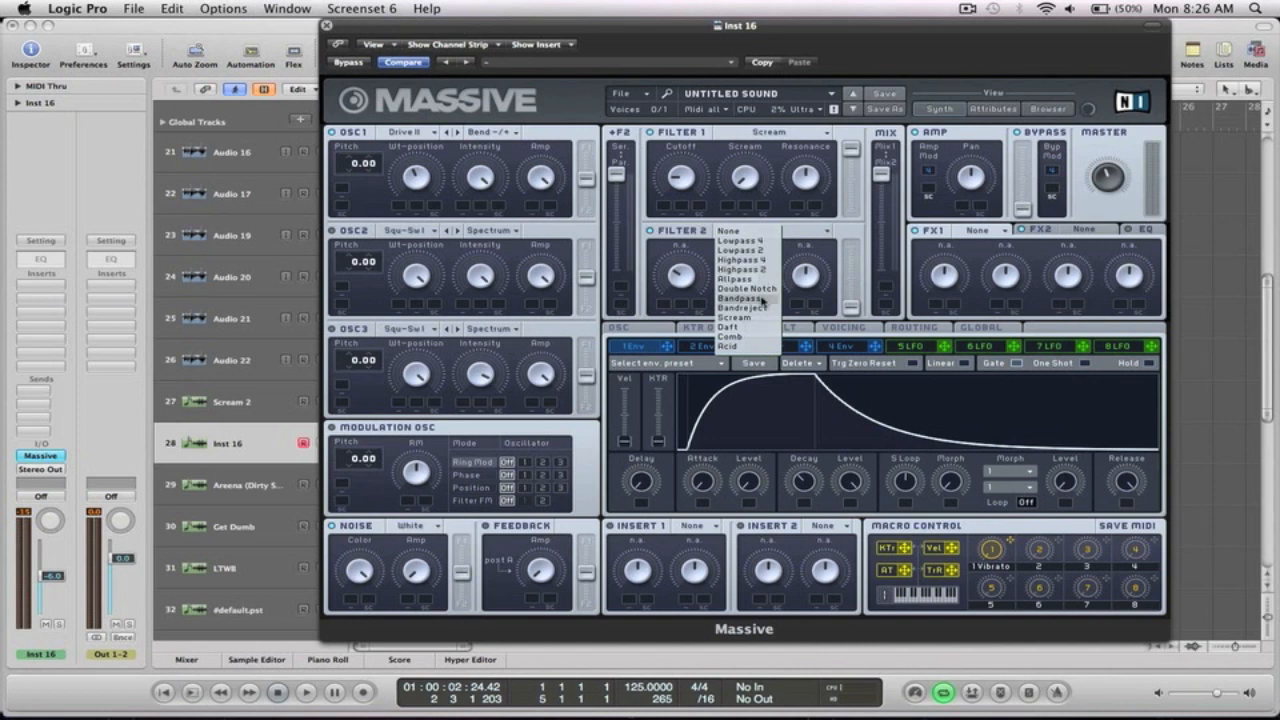
pyautogui.click(763, 299)
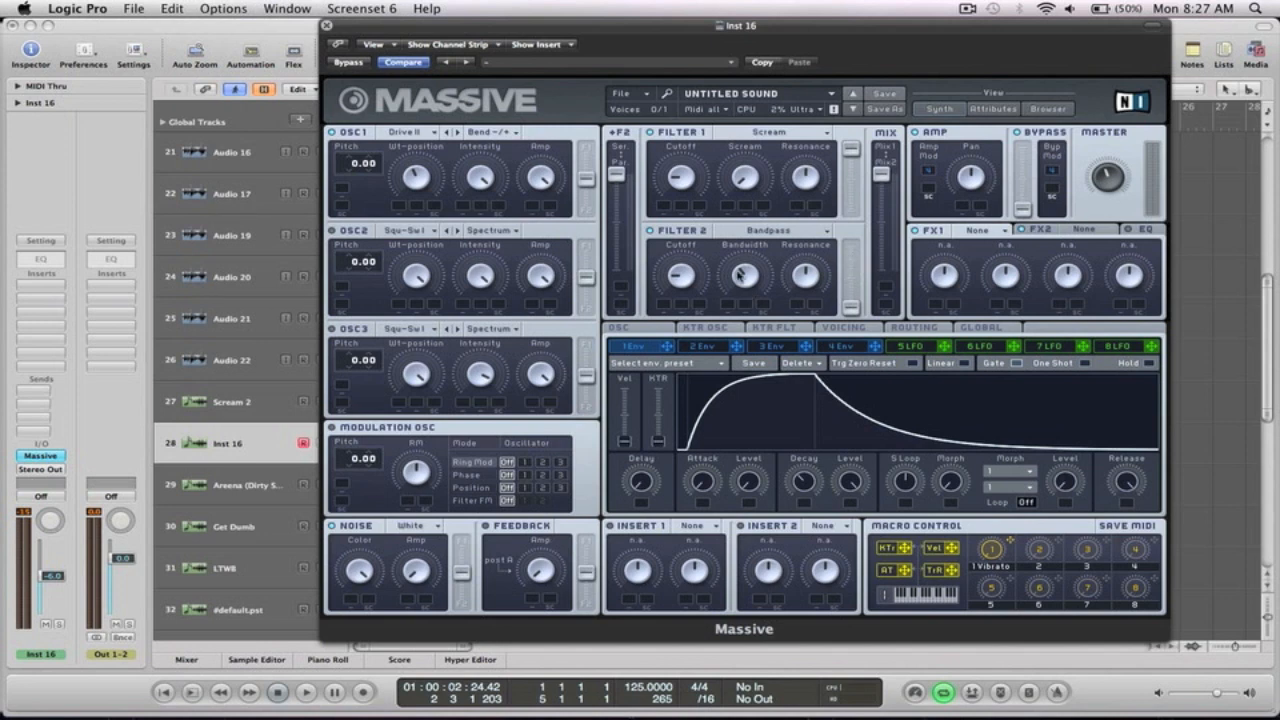
# Audition the patch through both filters by playing E0 notes on the Caps Lock keyboard.
pyautogui.press('capslock')
pyautogui.press('d')
pyautogui.press('d')
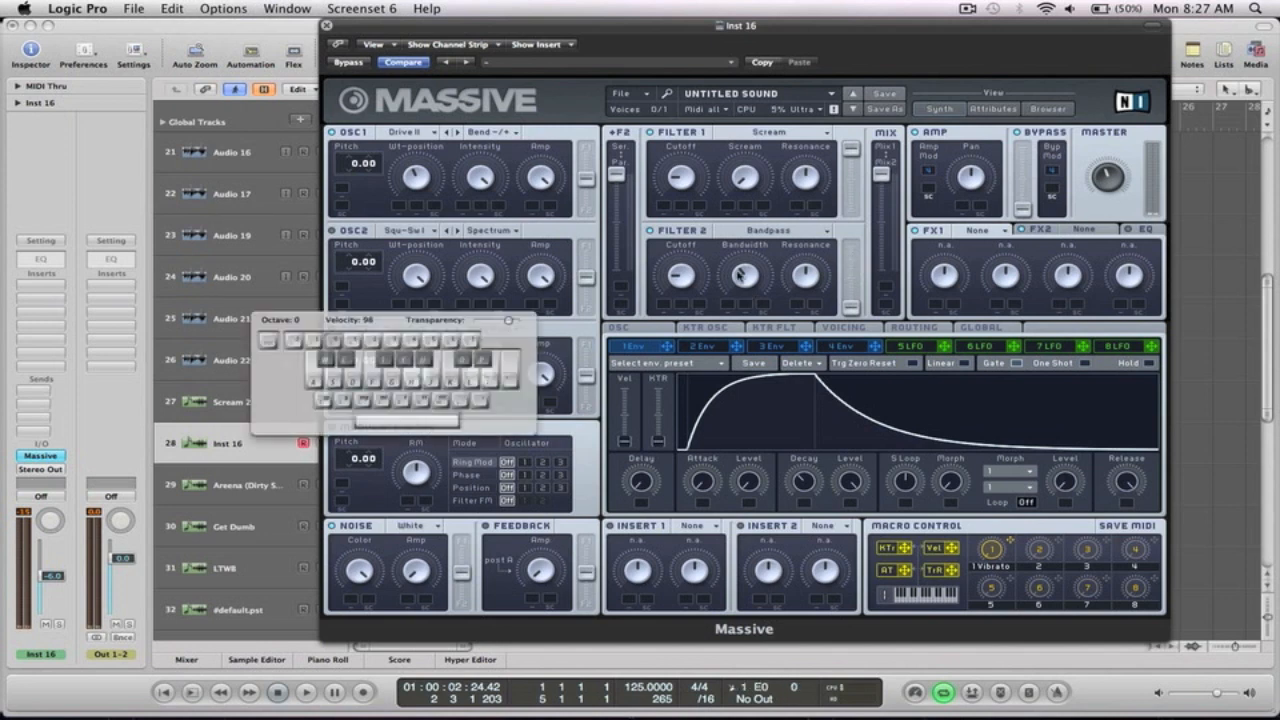
pyautogui.press('capslock')
pyautogui.press('capslock')
pyautogui.press('d')
pyautogui.press('capslock')
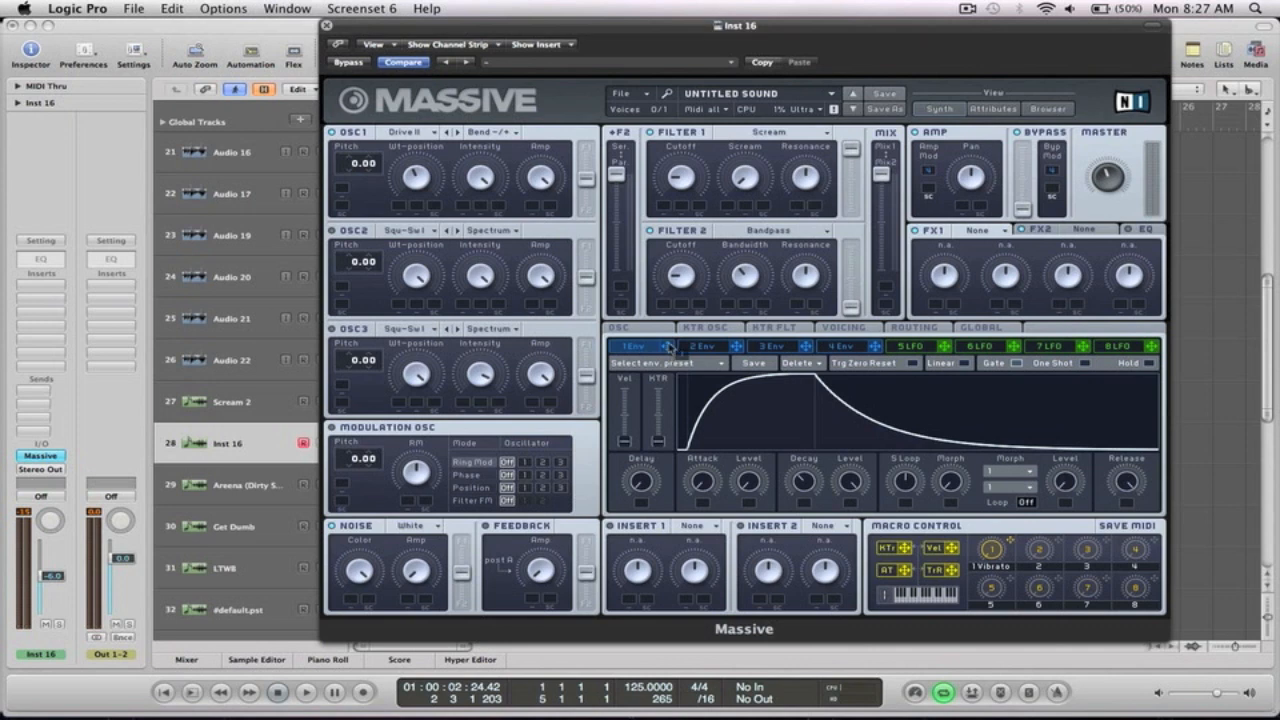
# Assign envelope 1 to Filter 1's cutoff with a wide positive modulation range and test it with an E0 note.
pyautogui.moveTo(668, 348); pyautogui.dragTo(664, 210)
pyautogui.moveTo(664, 208); pyautogui.dragTo(662, 66)
pyautogui.press('super+k')
pyautogui.press('d')
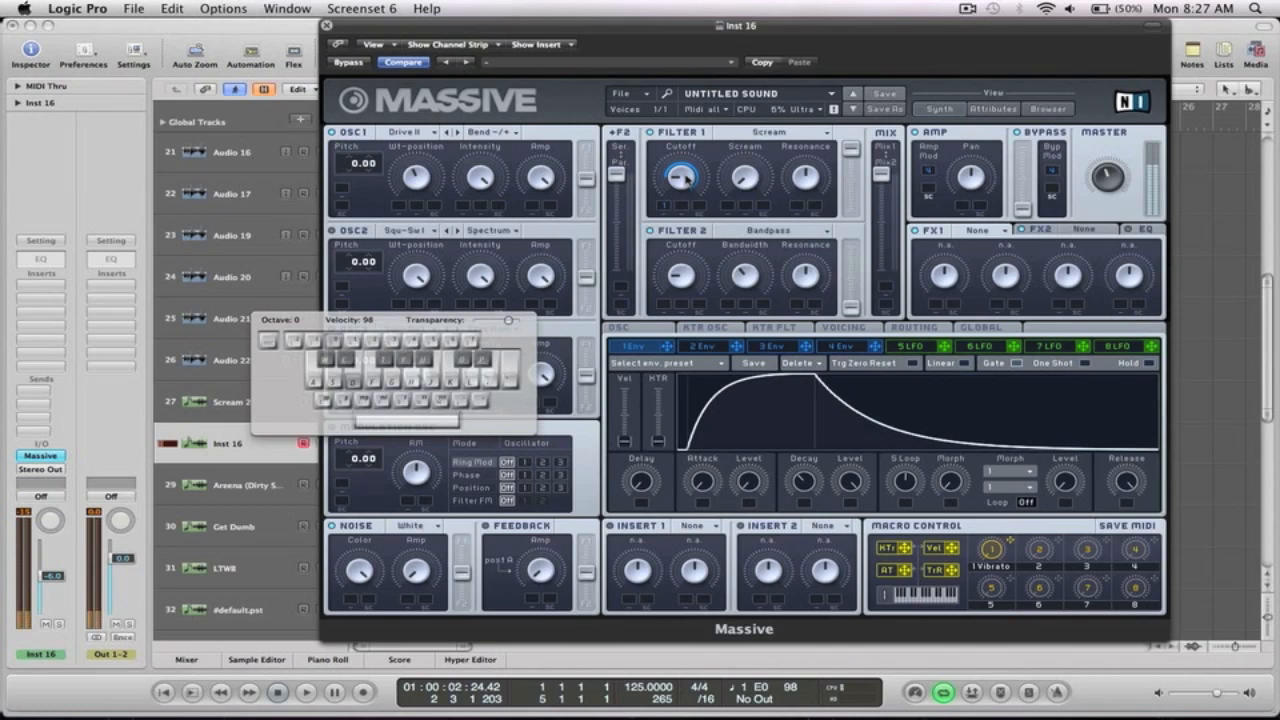
pyautogui.press('super+k')
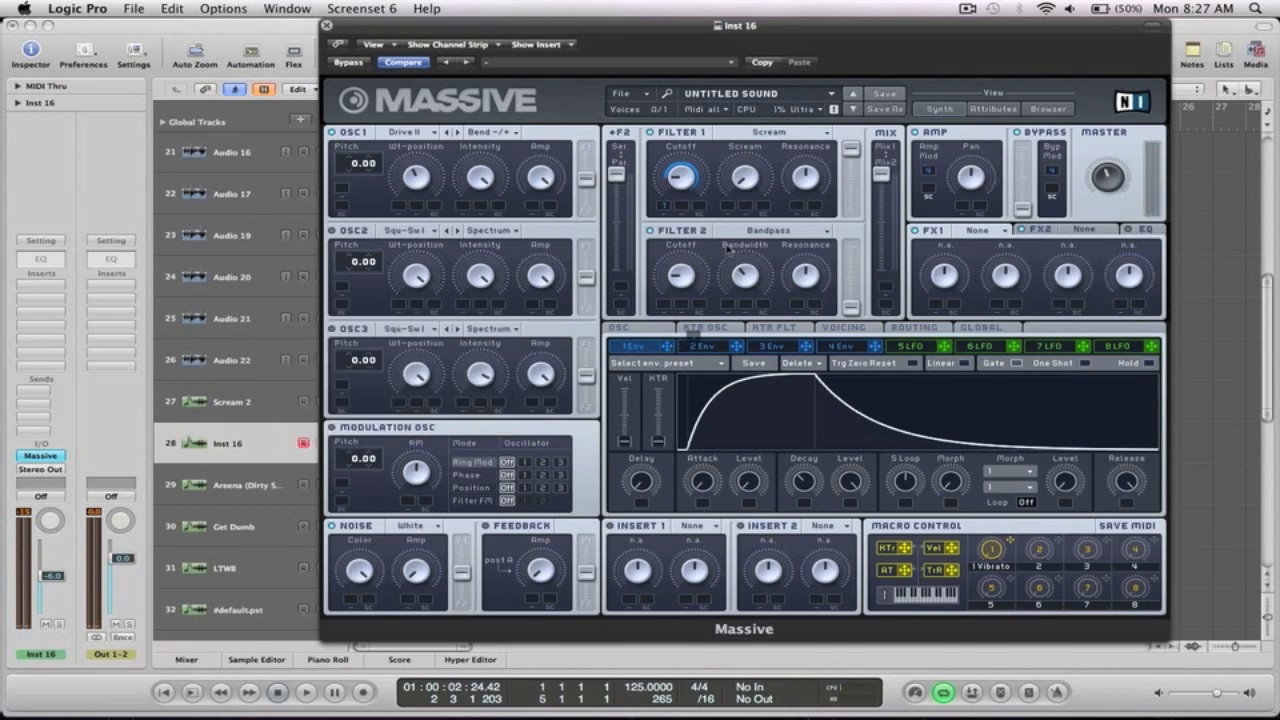
# Modulate Filter 1's Scream amount upward with envelope 1 and test the sound with a few notes.
pyautogui.moveTo(728, 209); pyautogui.dragTo(723, 178)
pyautogui.press('capslock')
pyautogui.press('d')
pyautogui.press('d')
pyautogui.press('capslock')
# Modulate Filter 2's cutoff upward with envelope 1 and test the sound with E0 notes.
pyautogui.moveTo(665, 304); pyautogui.dragTo(658, 254)
pyautogui.press('capslock')
pyautogui.press('d')
pyautogui.press('d')
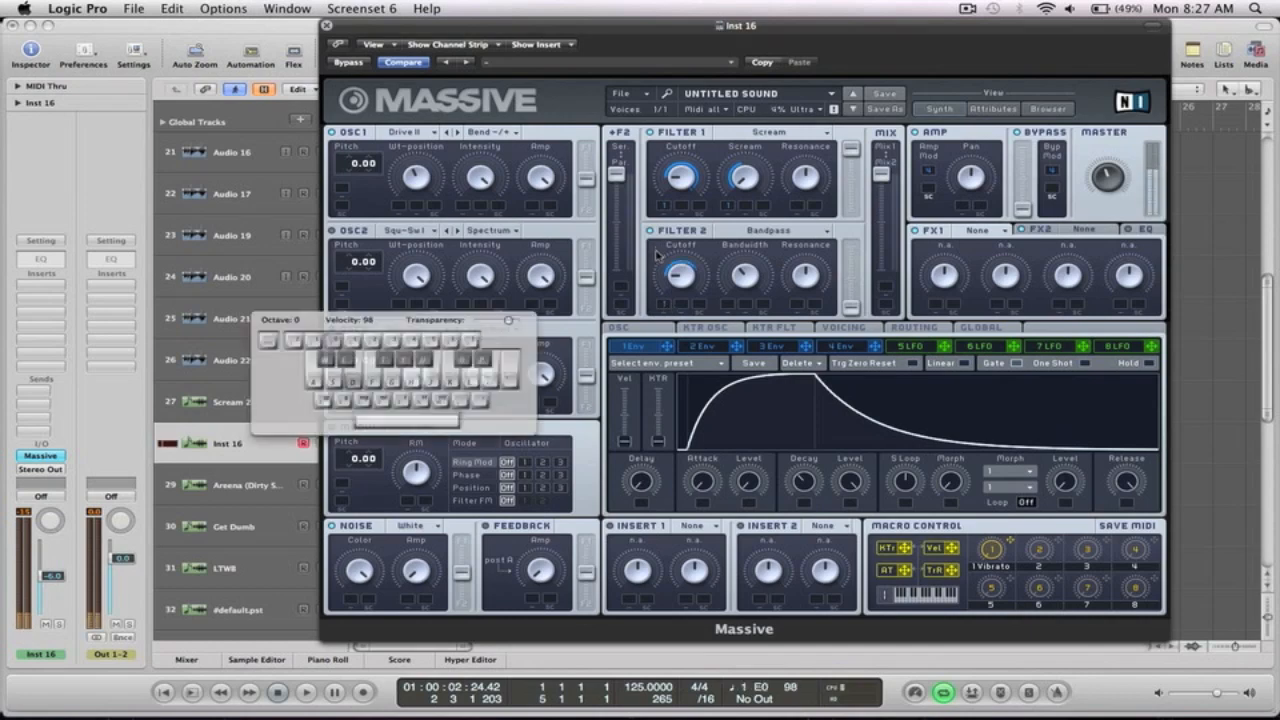
pyautogui.press('capslock')
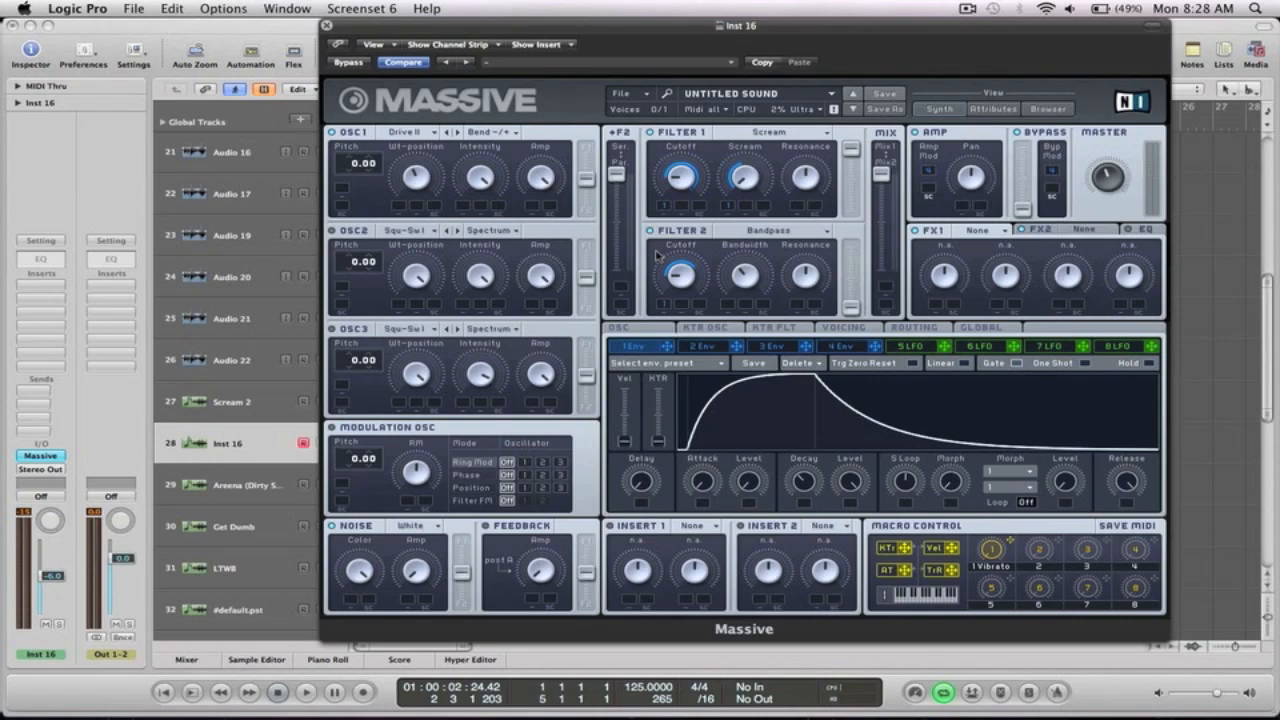
# Load the Classic Tube effect into FX1 and test the patch with an E0 note.
pyautogui.click(1004, 232)
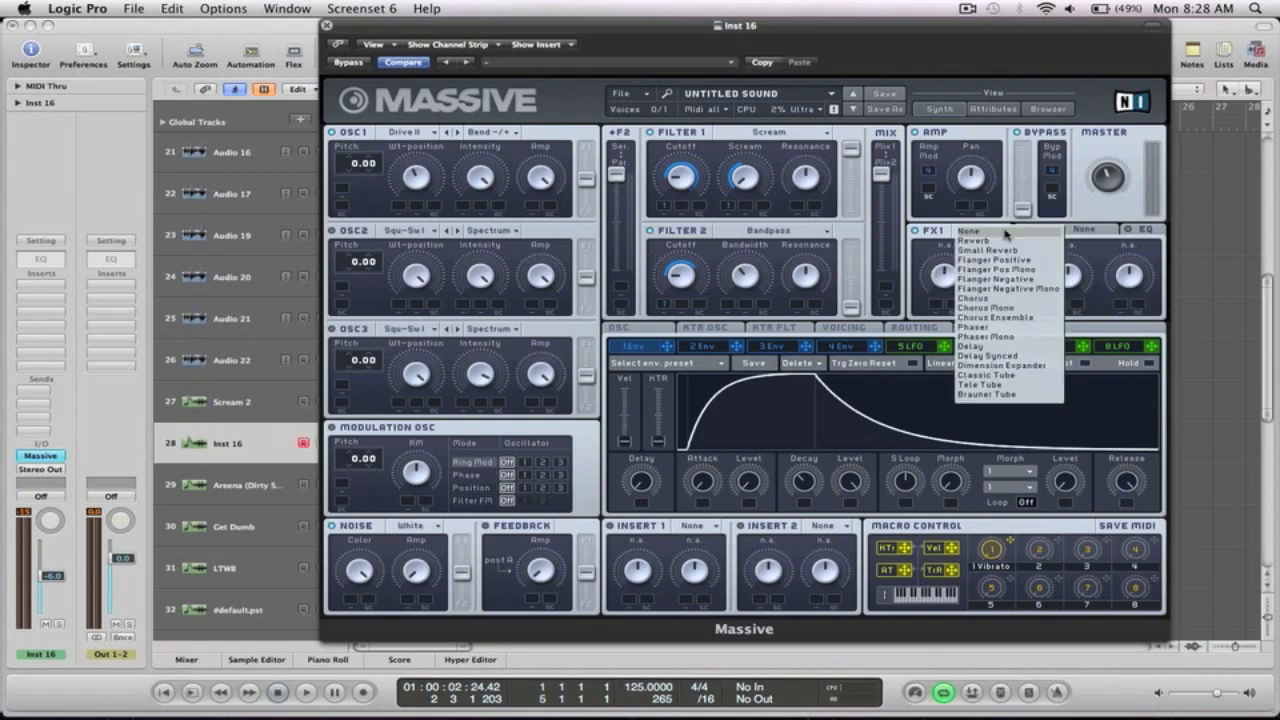
pyautogui.click(986, 374)
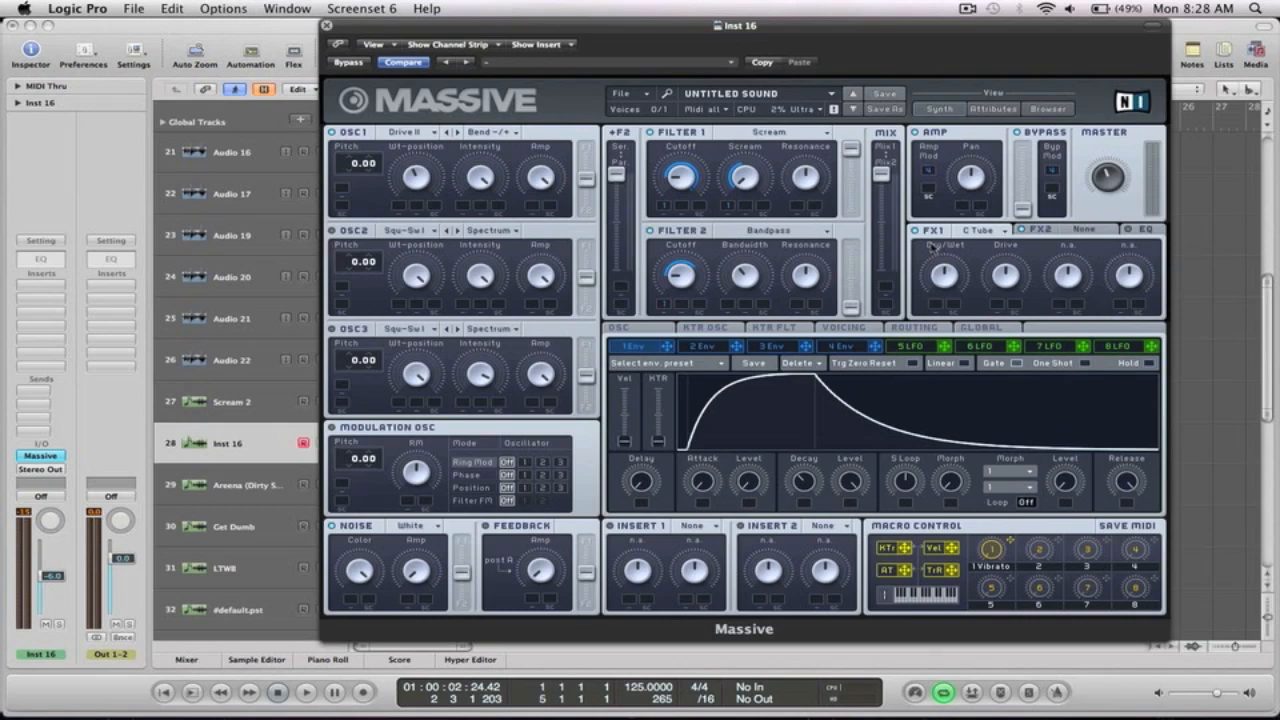
pyautogui.press('super+k')
pyautogui.press('d')
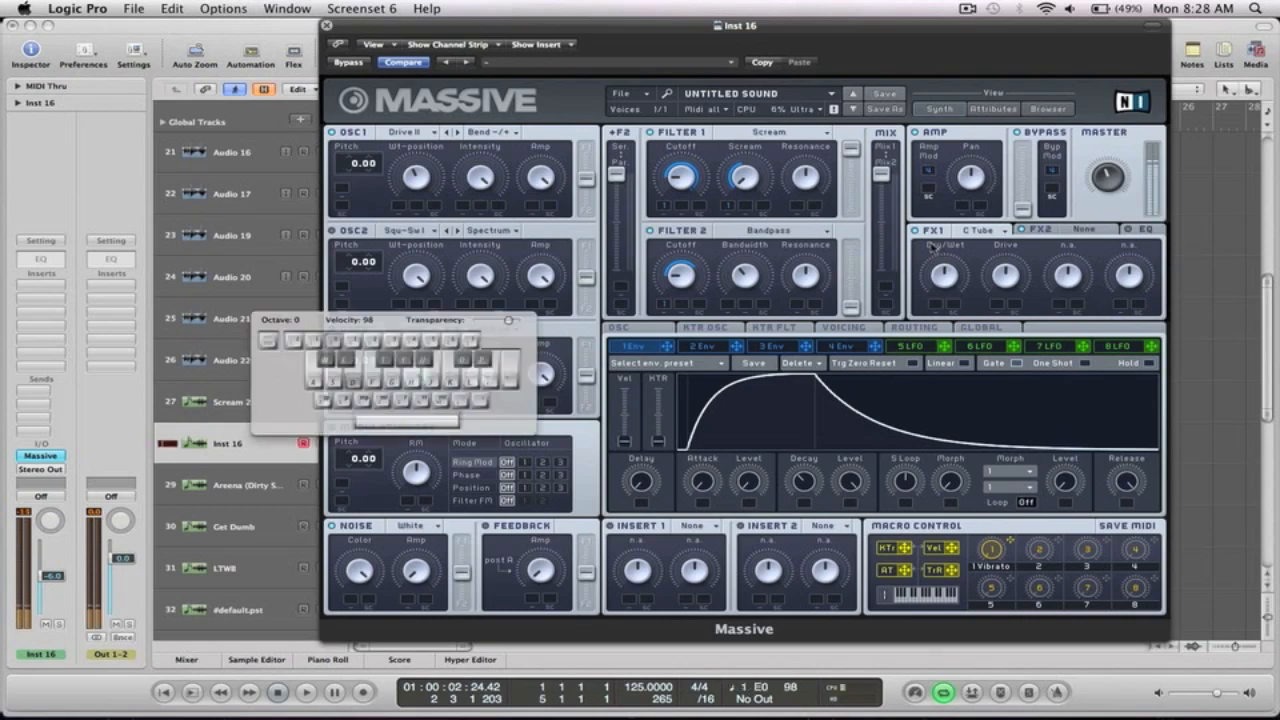
pyautogui.press('super+k')
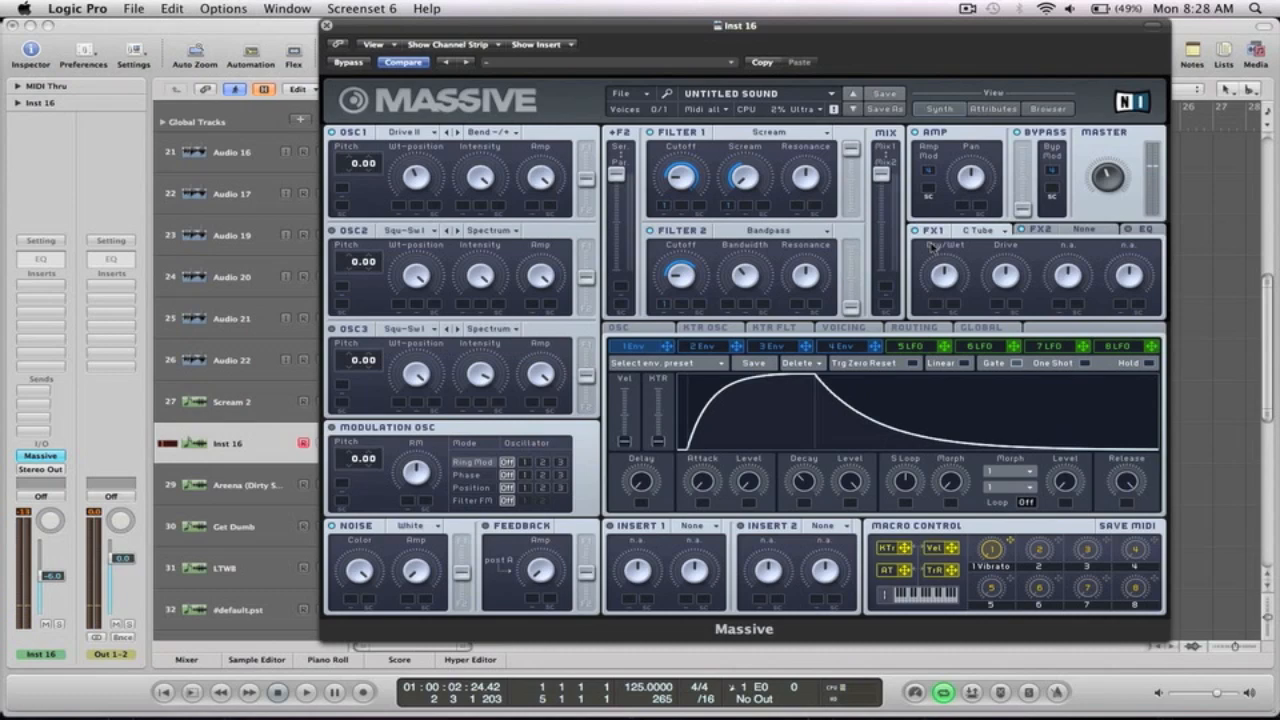
# Load the Parabolic Shaper into Insert 2, raise its Dry/Wet amount, and test it with an E0 note.
pyautogui.click(847, 528)
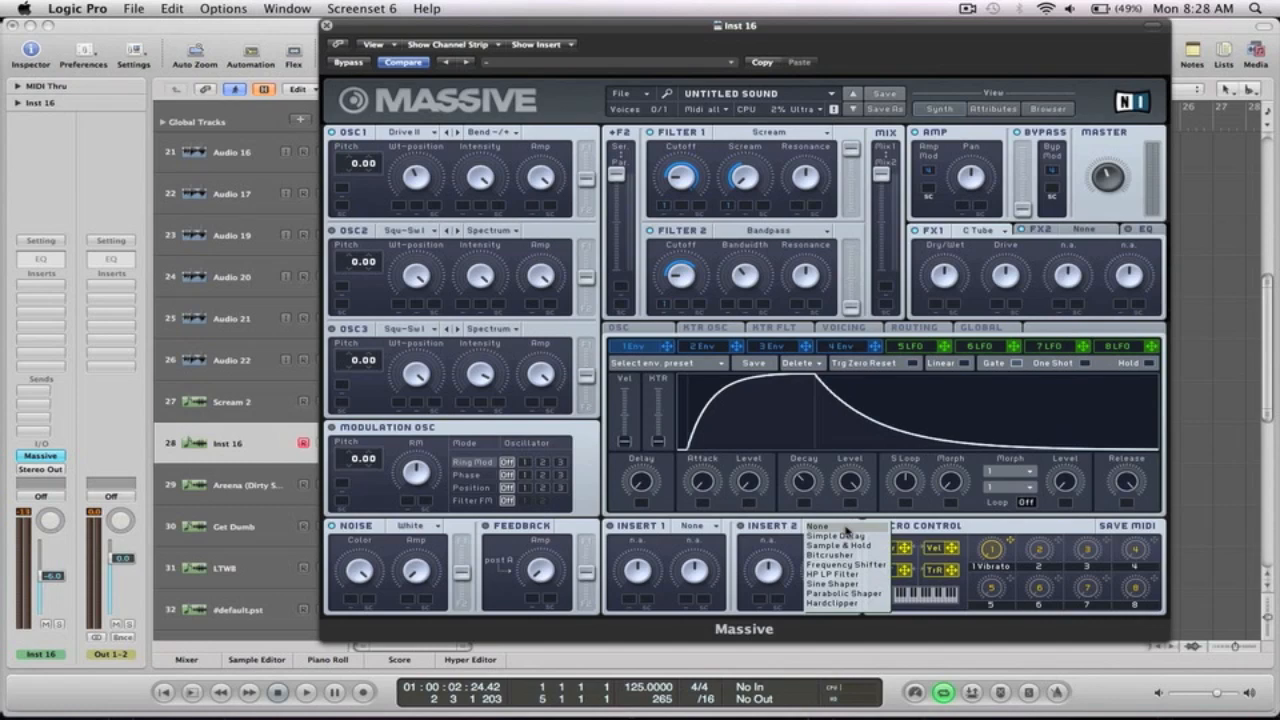
pyautogui.click(847, 594)
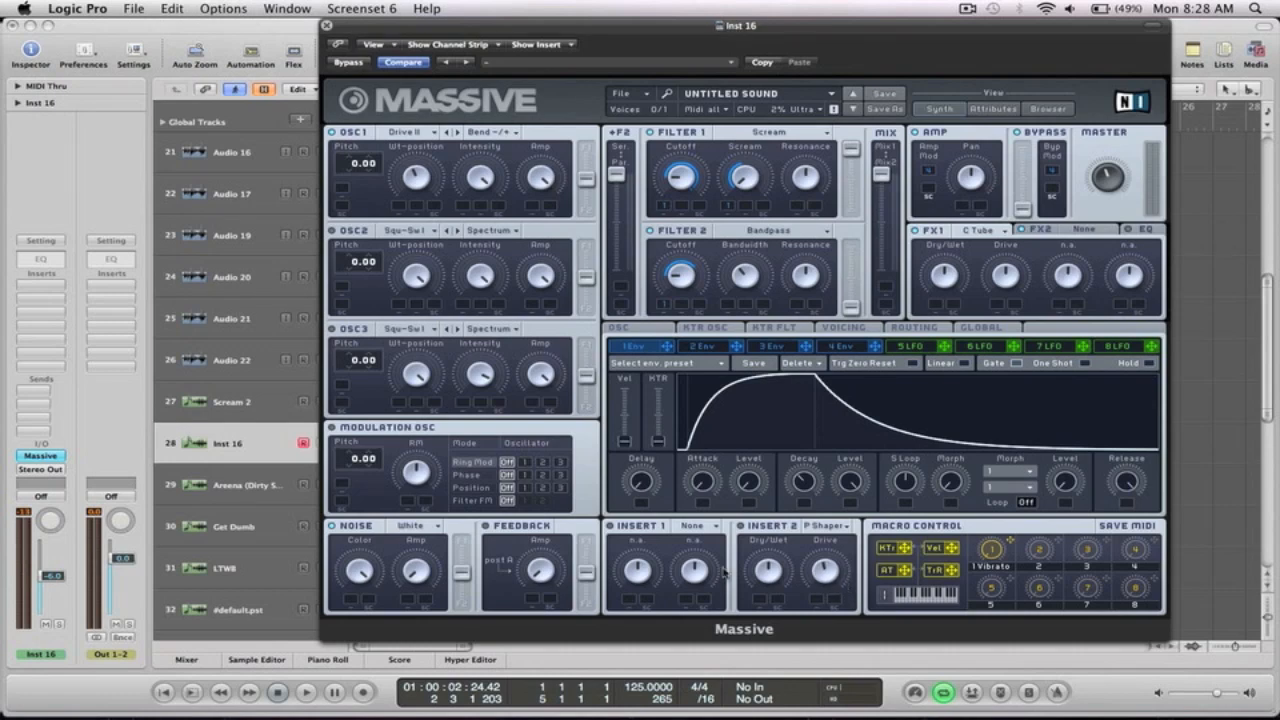
pyautogui.moveTo(756, 572); pyautogui.dragTo(755, 528)
pyautogui.press('capslock')
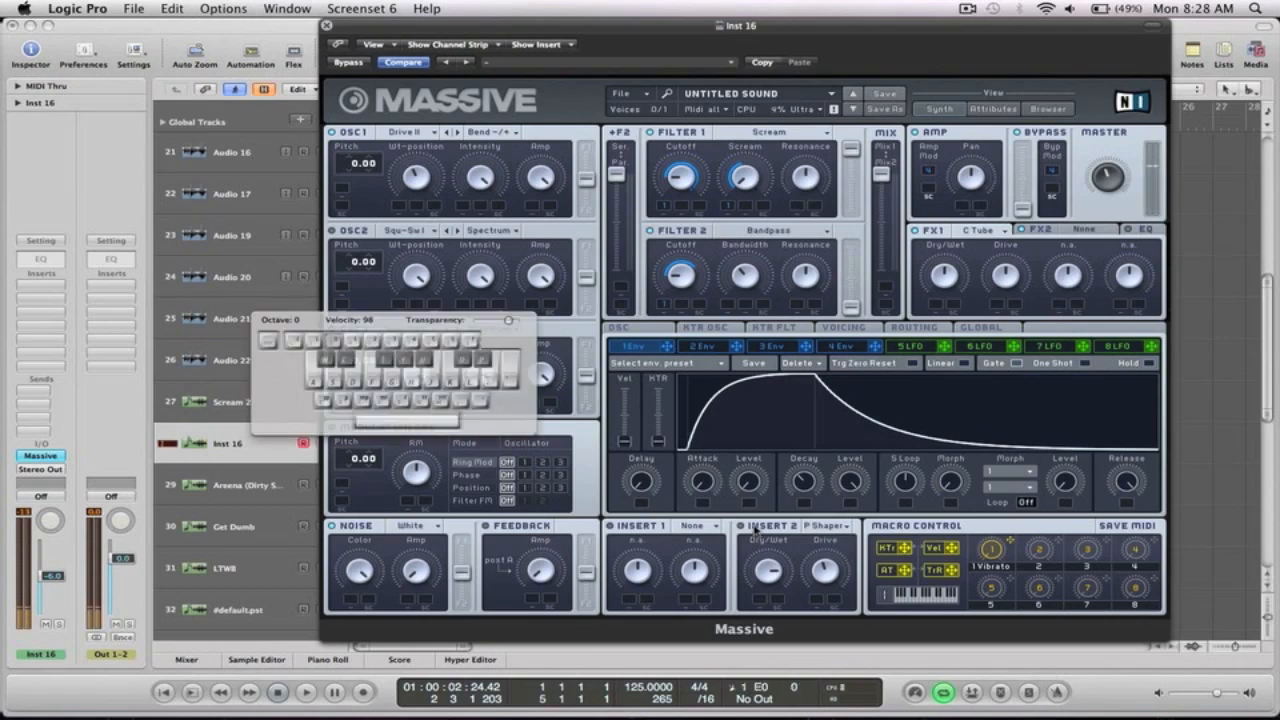
pyautogui.press('capslock')
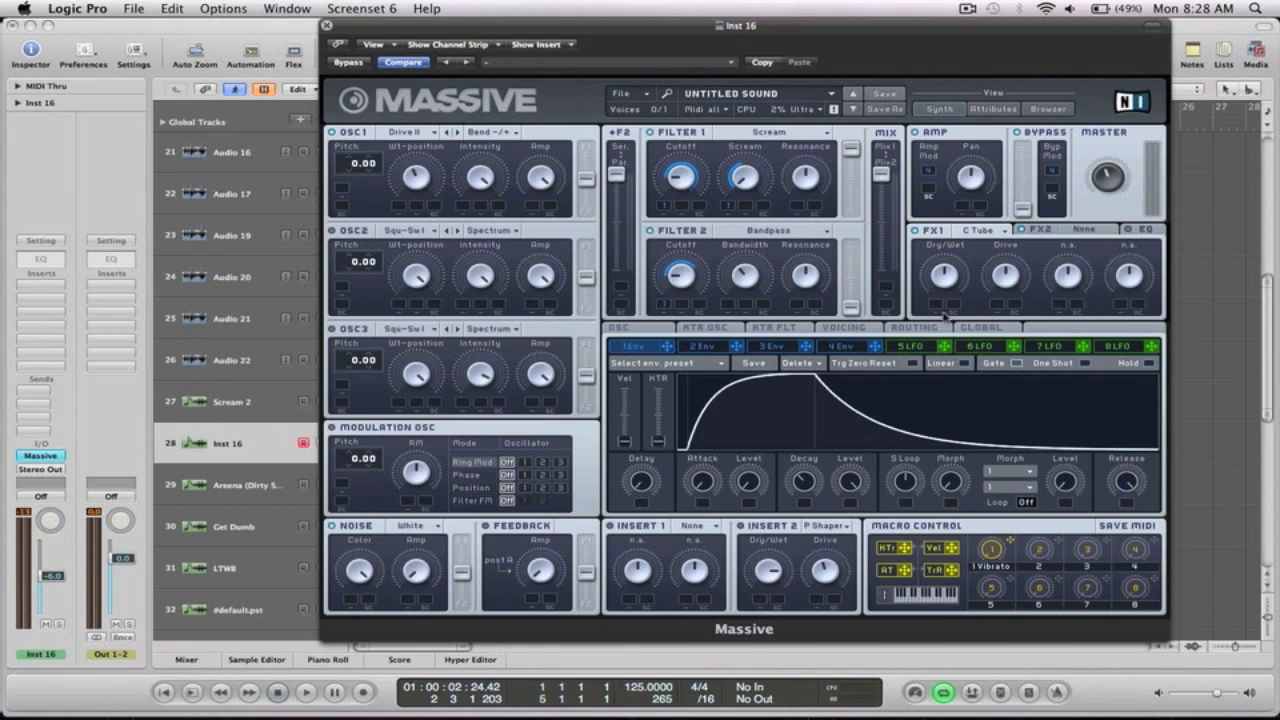
# Assign LFO 5 to Filter 1's cutoff with an upward modulation range.
pyautogui.click(914, 347)
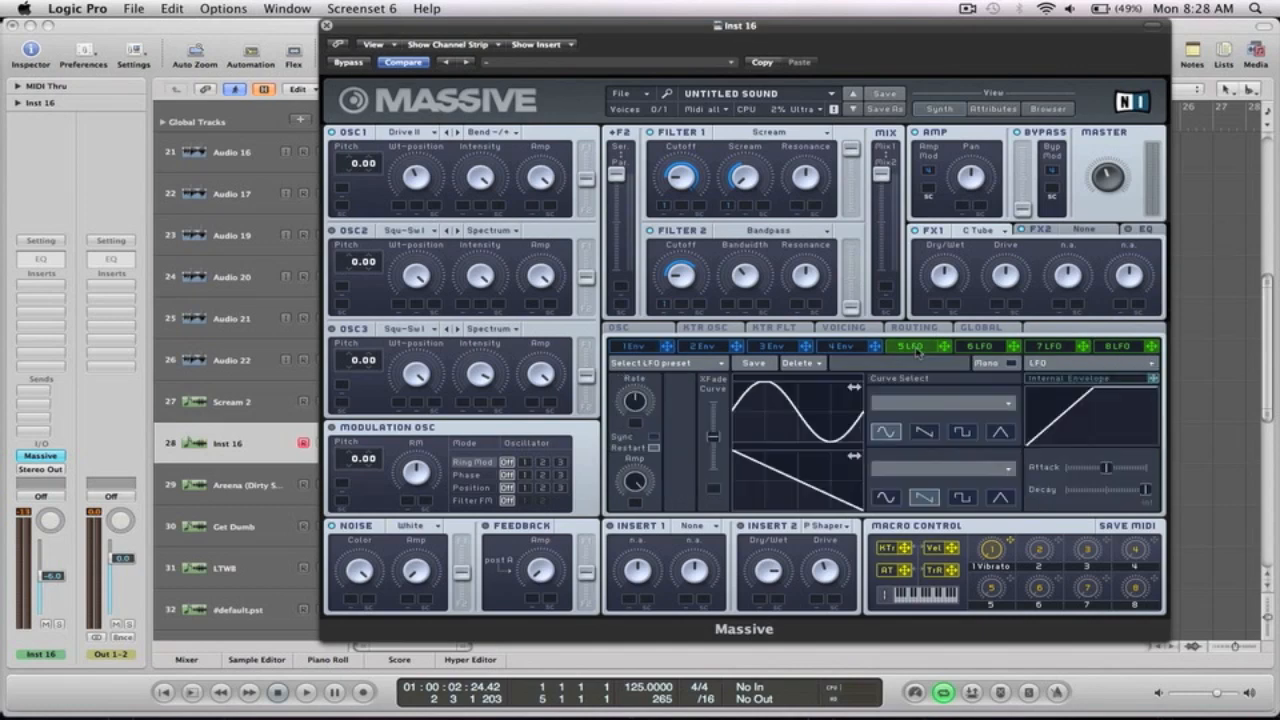
pyautogui.click(992, 469)
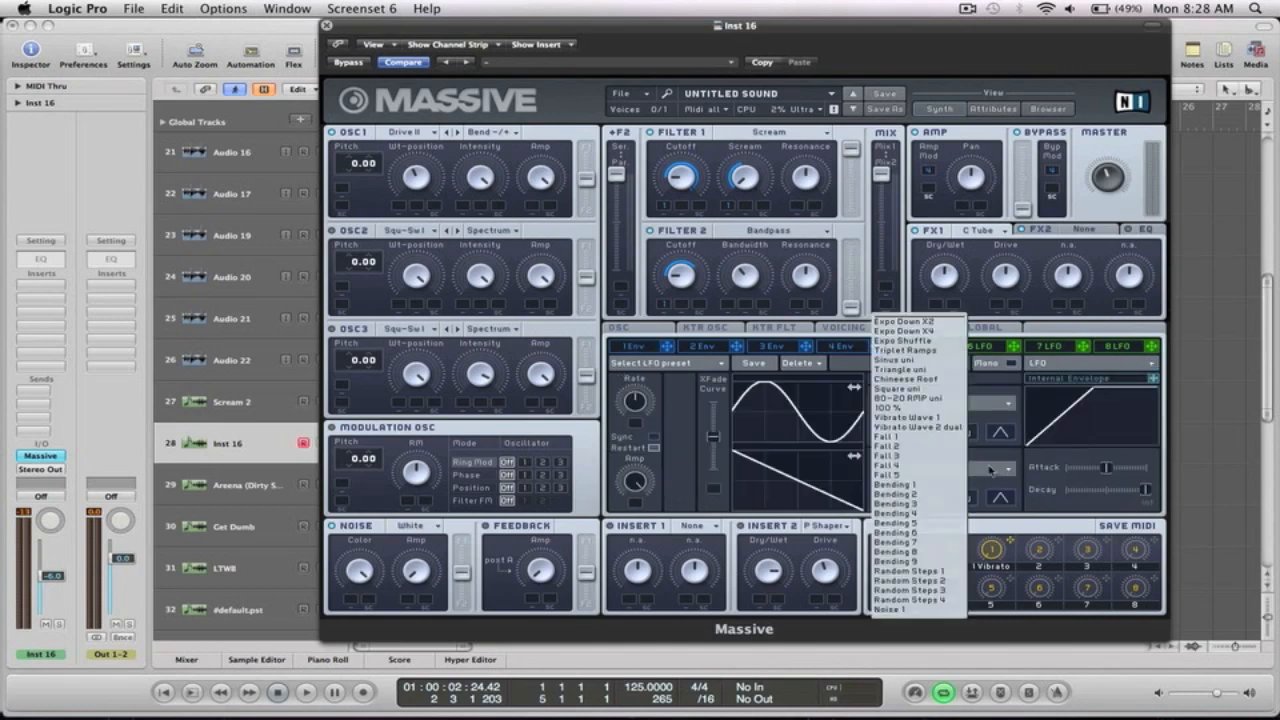
pyautogui.click(1010, 460)
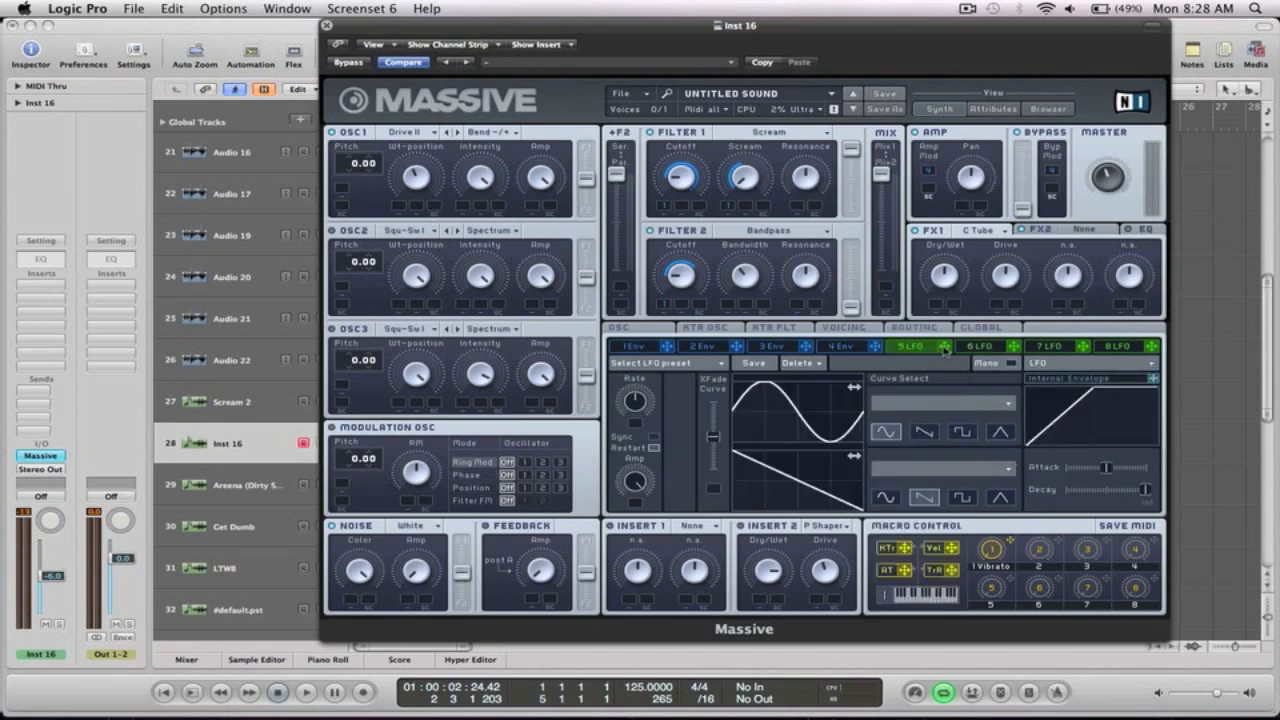
pyautogui.moveTo(945, 349); pyautogui.dragTo(683, 165)
# Set up macro 5 to crossfade LFO 5 from its sine curve at maximum XFade to a 100 % lower curve.
pyautogui.moveTo(713, 437); pyautogui.dragTo(714, 402)
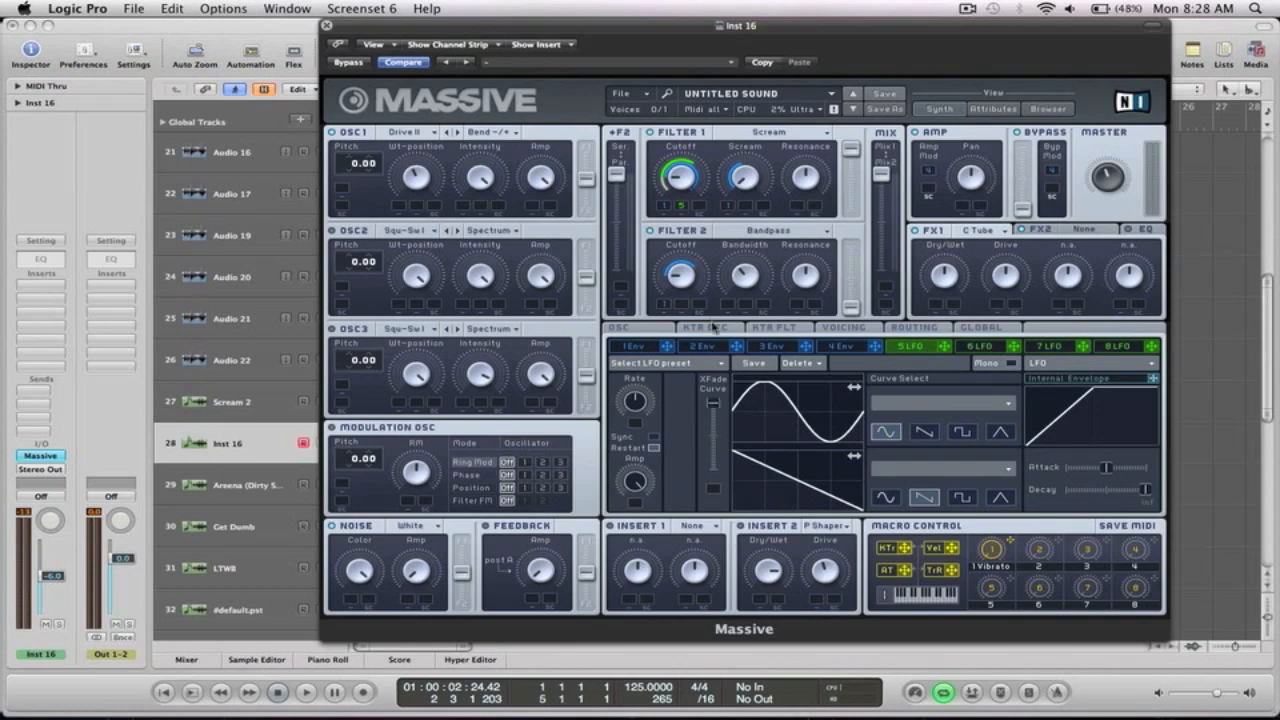
pyautogui.moveTo(1012, 580); pyautogui.dragTo(741, 644)
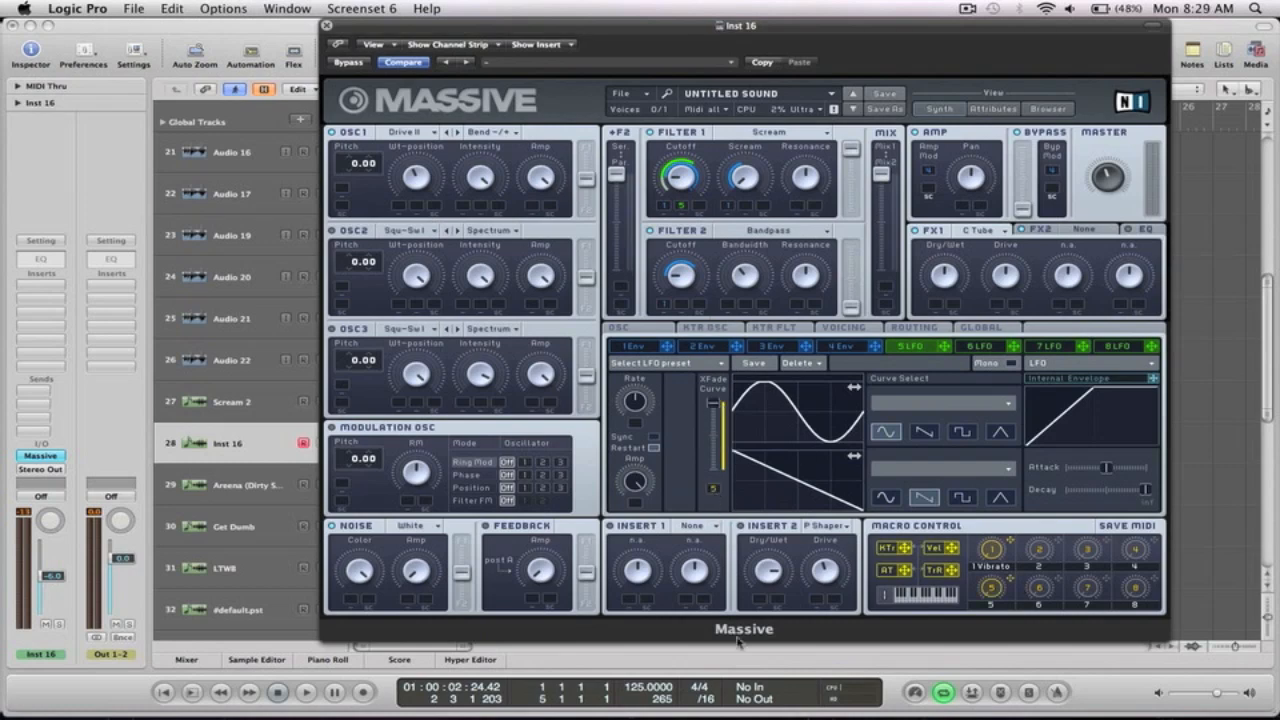
pyautogui.click(949, 470)
pyautogui.click(925, 408)
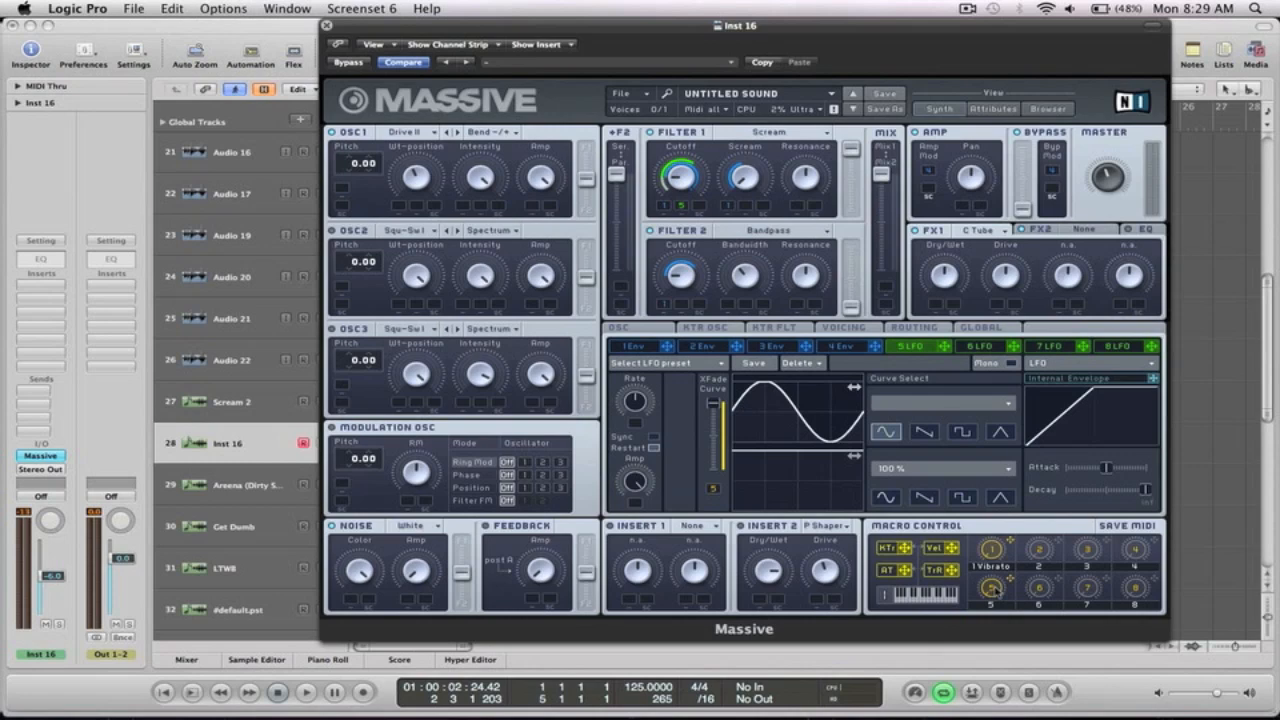
# Audition the LFO-modulated patch by playing notes on the Caps Lock keyboard.
pyautogui.press('super+k')
pyautogui.press('d')
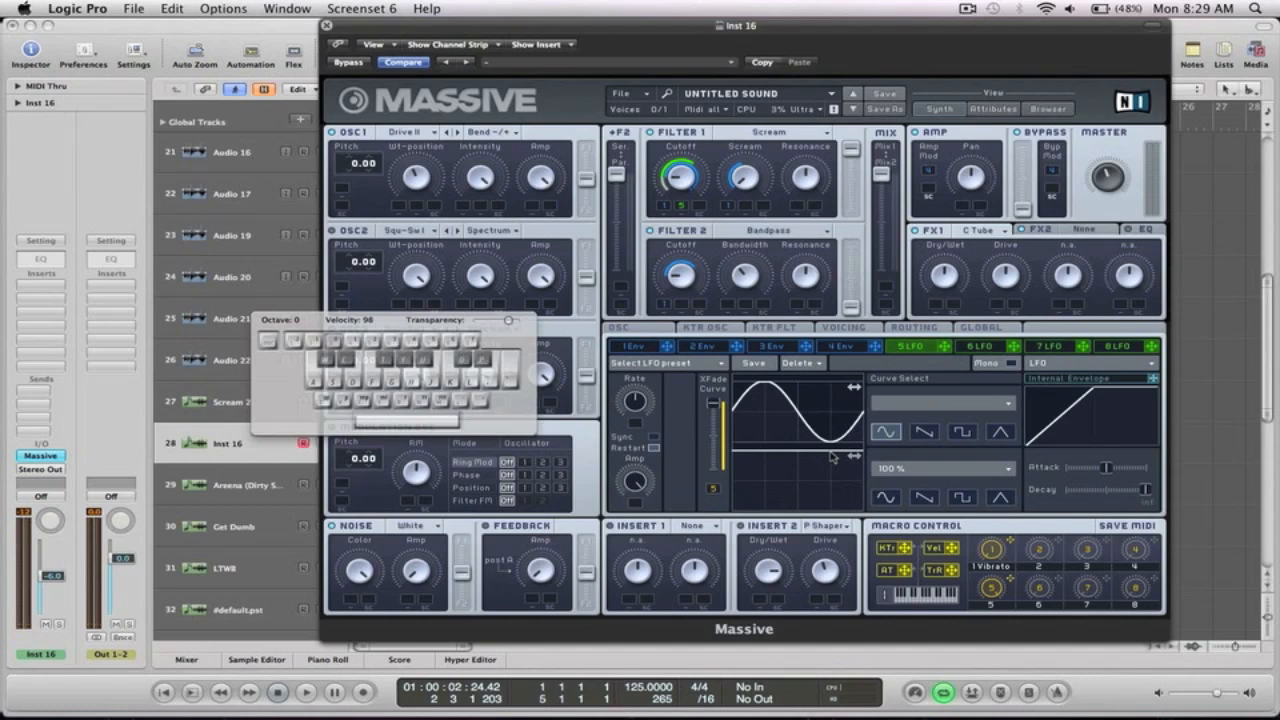
pyautogui.press('capslock')
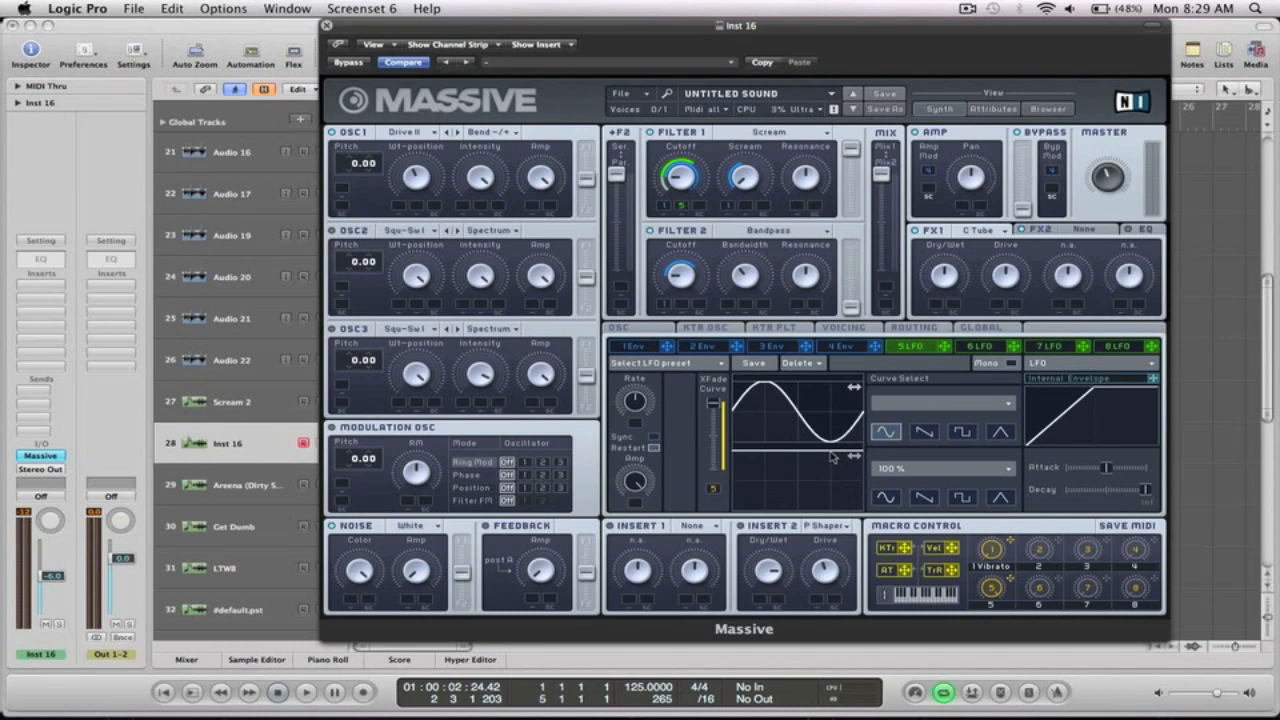
pyautogui.press('capslock')
pyautogui.press('d')
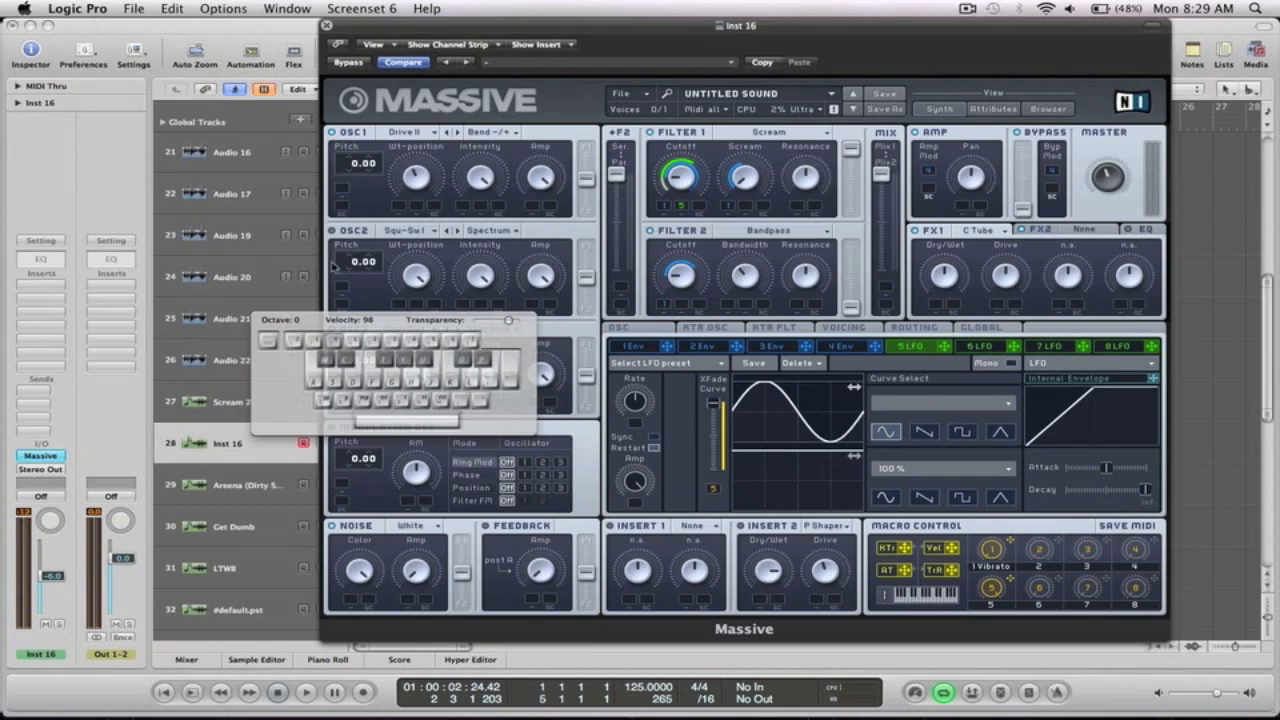
pyautogui.press('capslock')
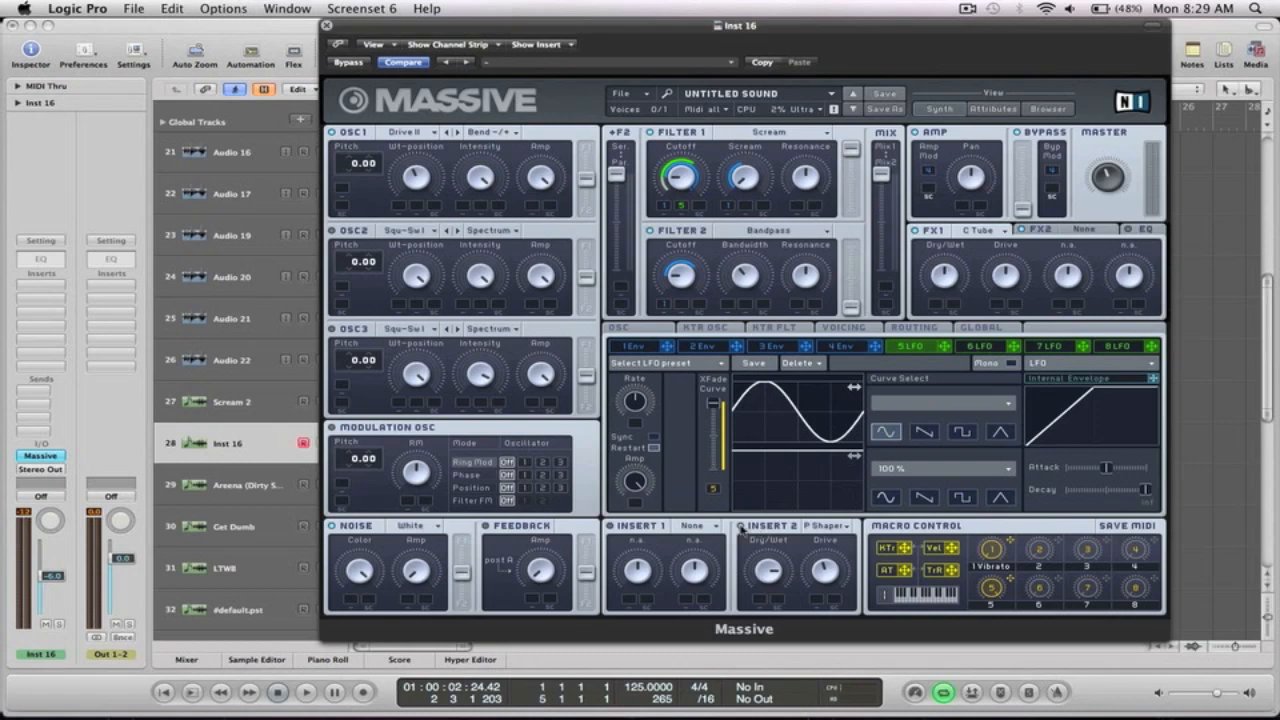
# Switch on Insert 2 while playing E0 notes to hear the Parabolic Shaper.
pyautogui.press('capslock')
pyautogui.press('d')
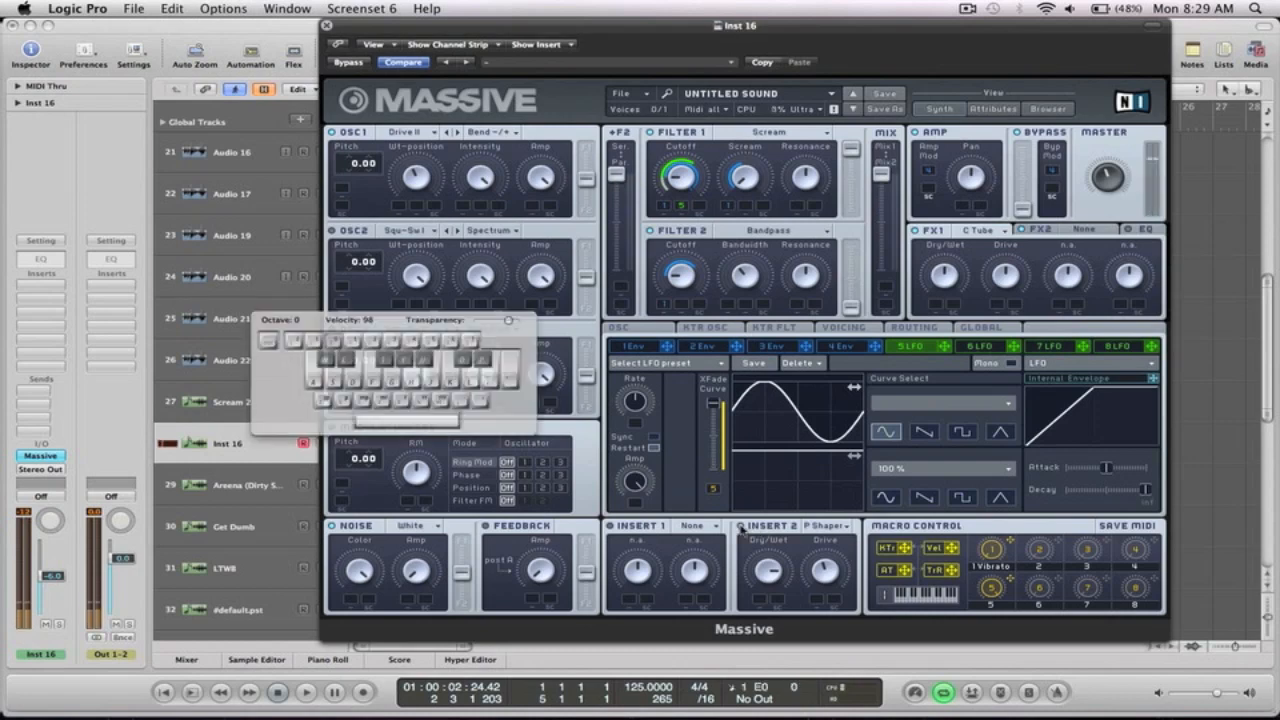
pyautogui.press('capslock')
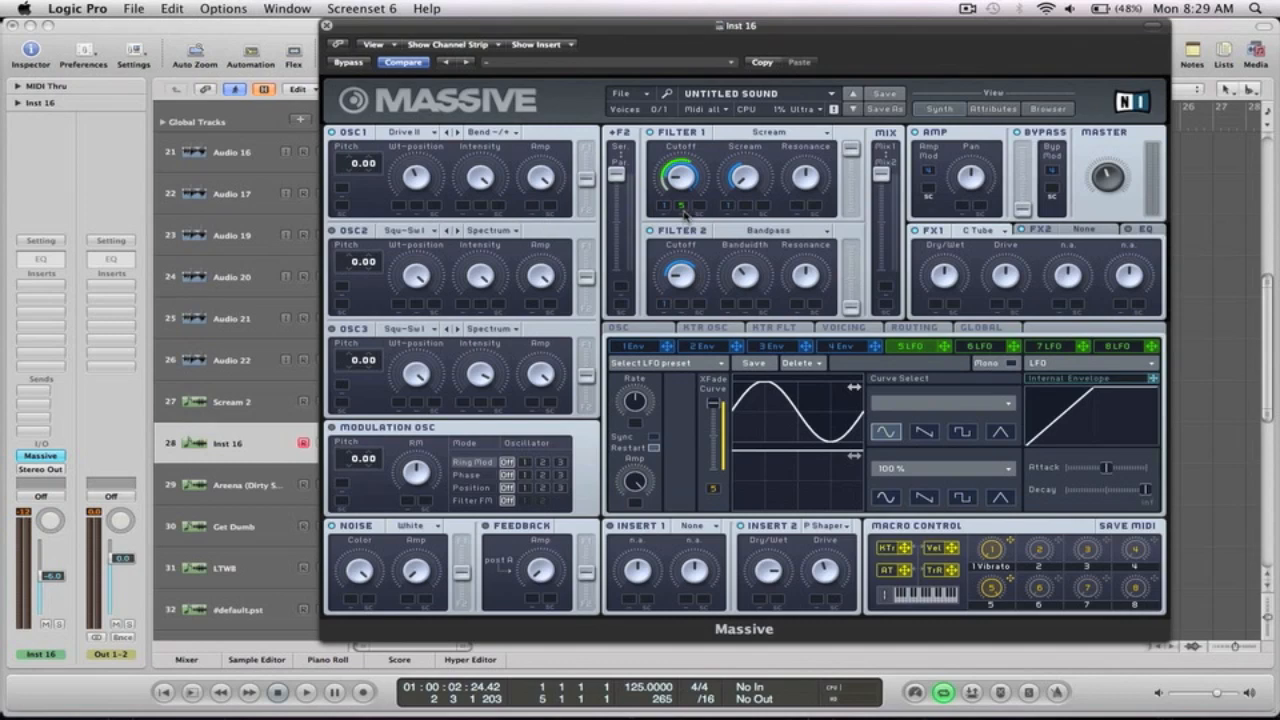
# Add a Channel EQ to the Inst 16 channel with a low cut at 45 Hz and 48 dB/Oct, using the analyzer.
pyautogui.doubleClick(40, 260)
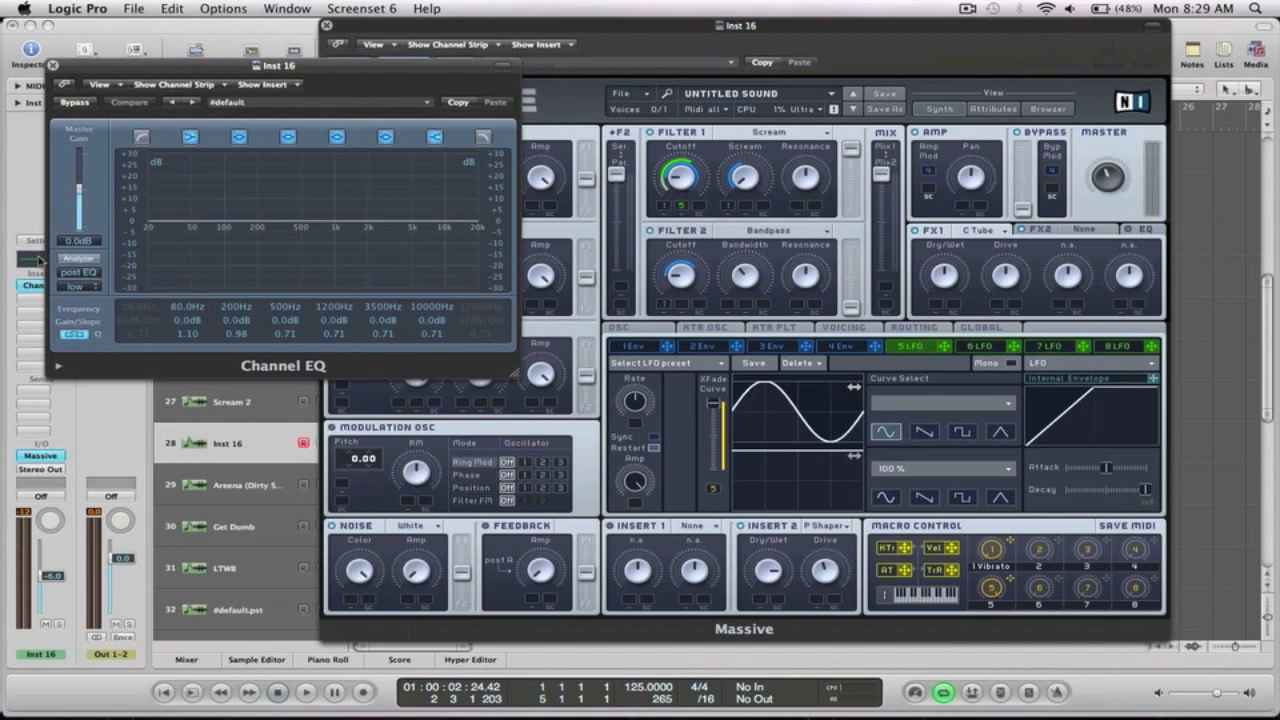
pyautogui.click(141, 136)
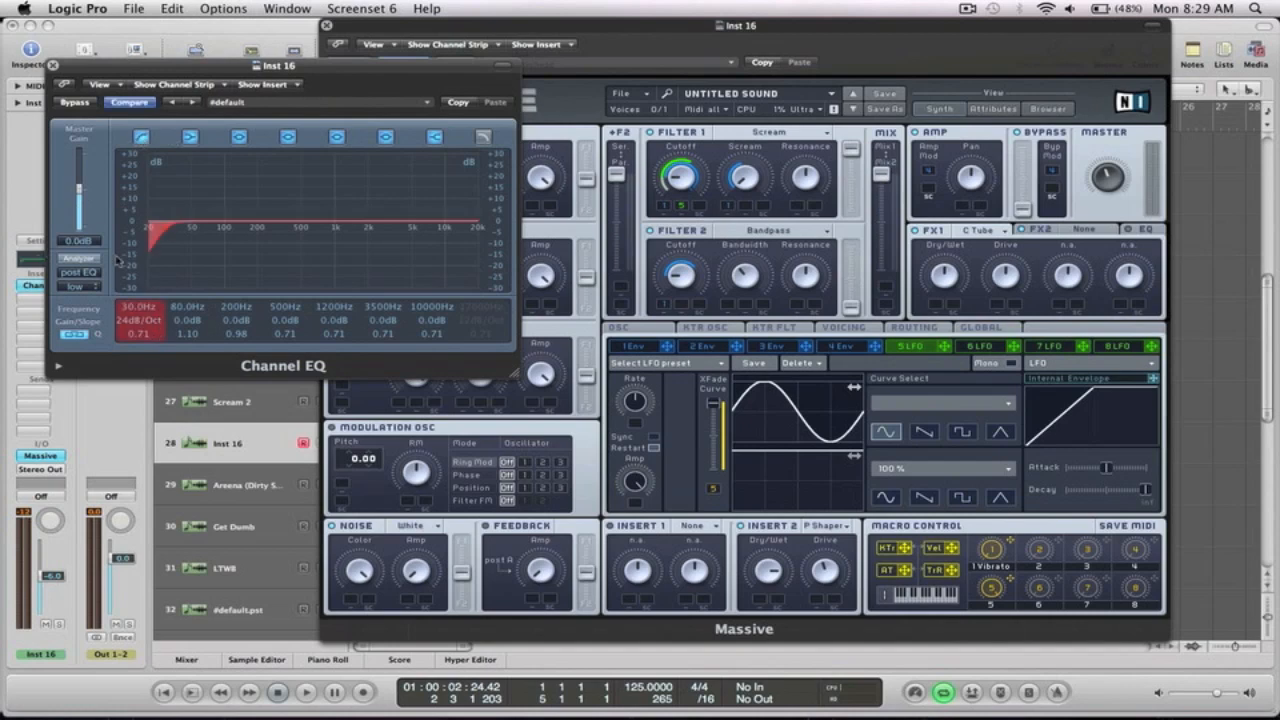
pyautogui.click(79, 258)
pyautogui.press('capslock')
pyautogui.press('d')
pyautogui.moveTo(132, 322); pyautogui.dragTo(138, 287)
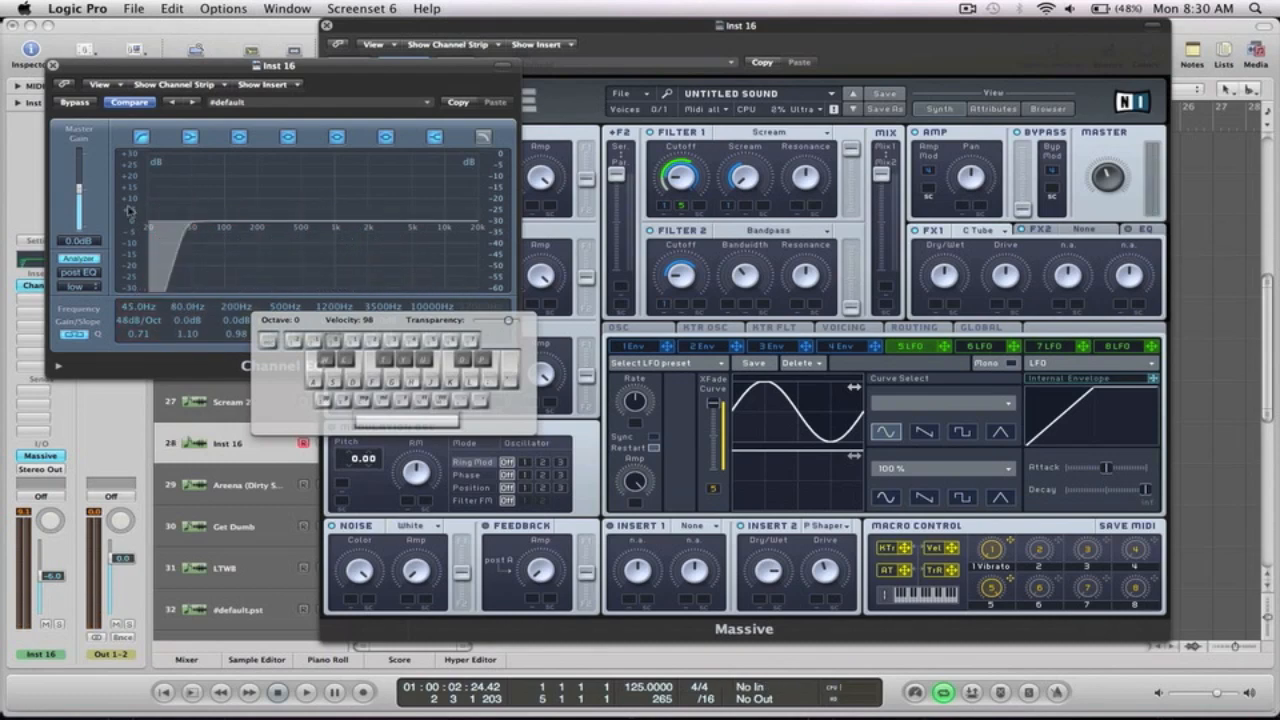
pyautogui.press('capslock')
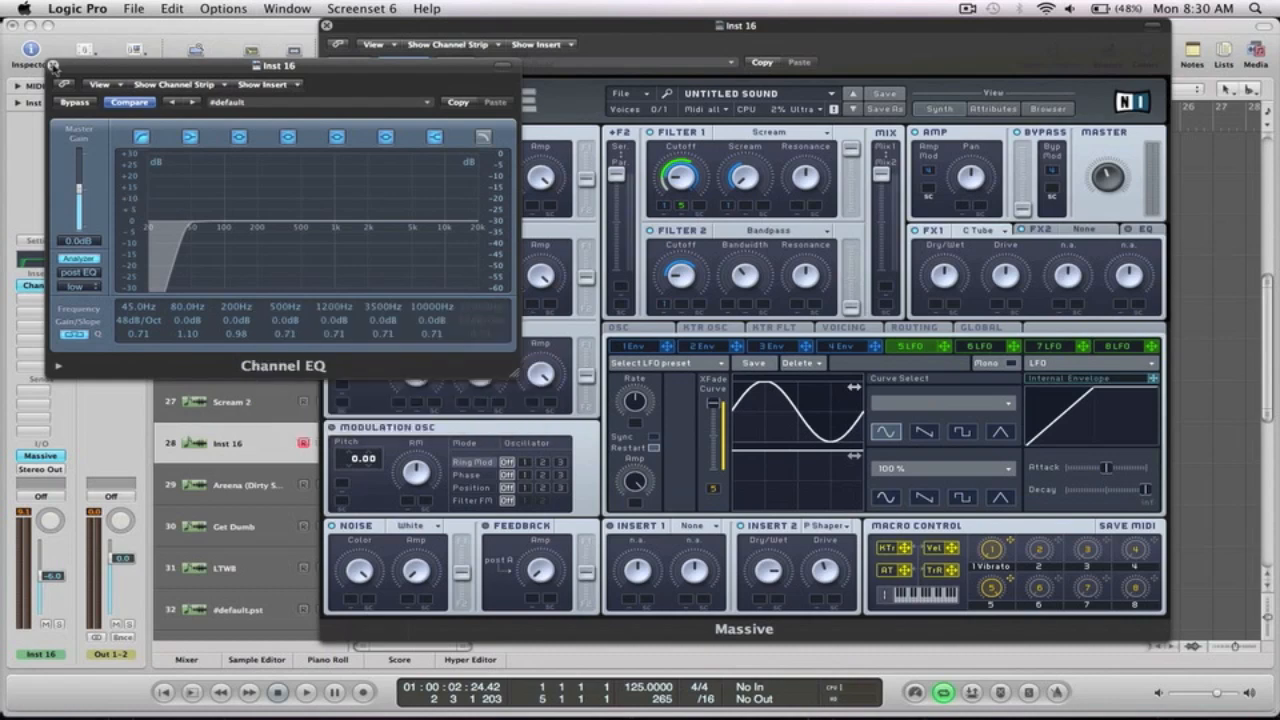
pyautogui.click(53, 66)
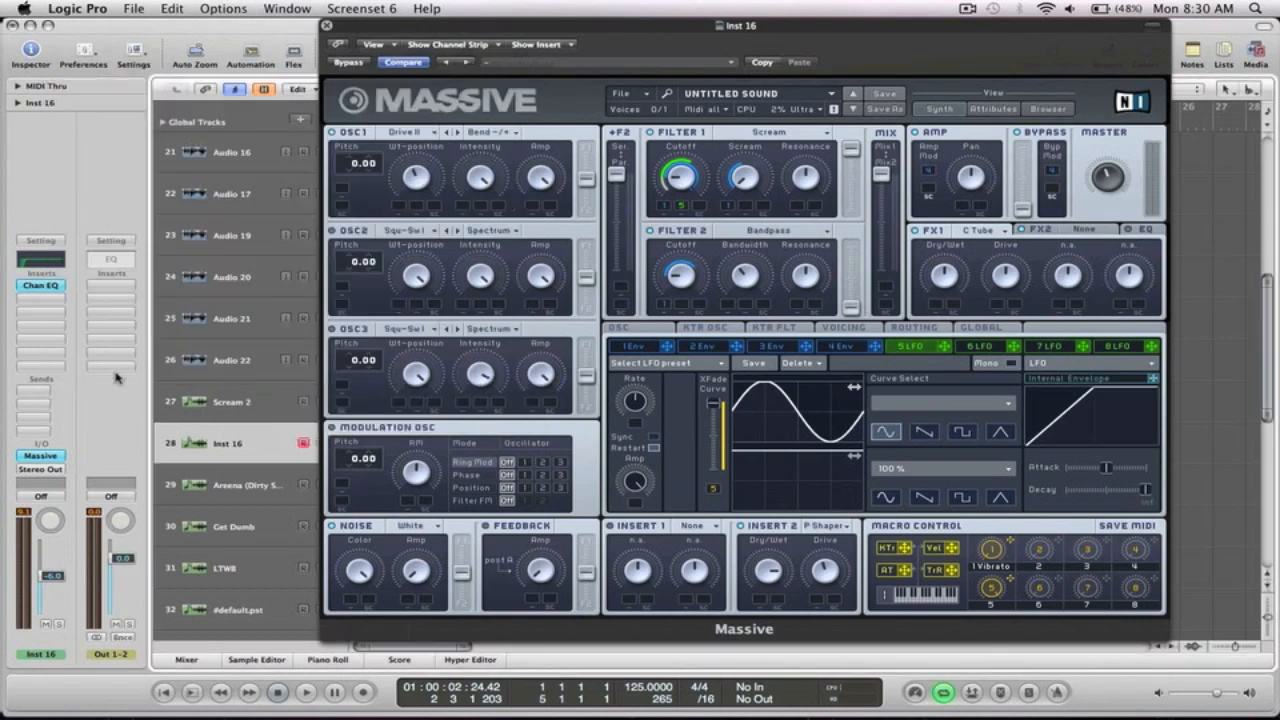
# Insert the stereo CamelPhat plug-in after the Channel EQ and reposition its window.
pyautogui.click(40, 307)
pyautogui.moveTo(77, 480)
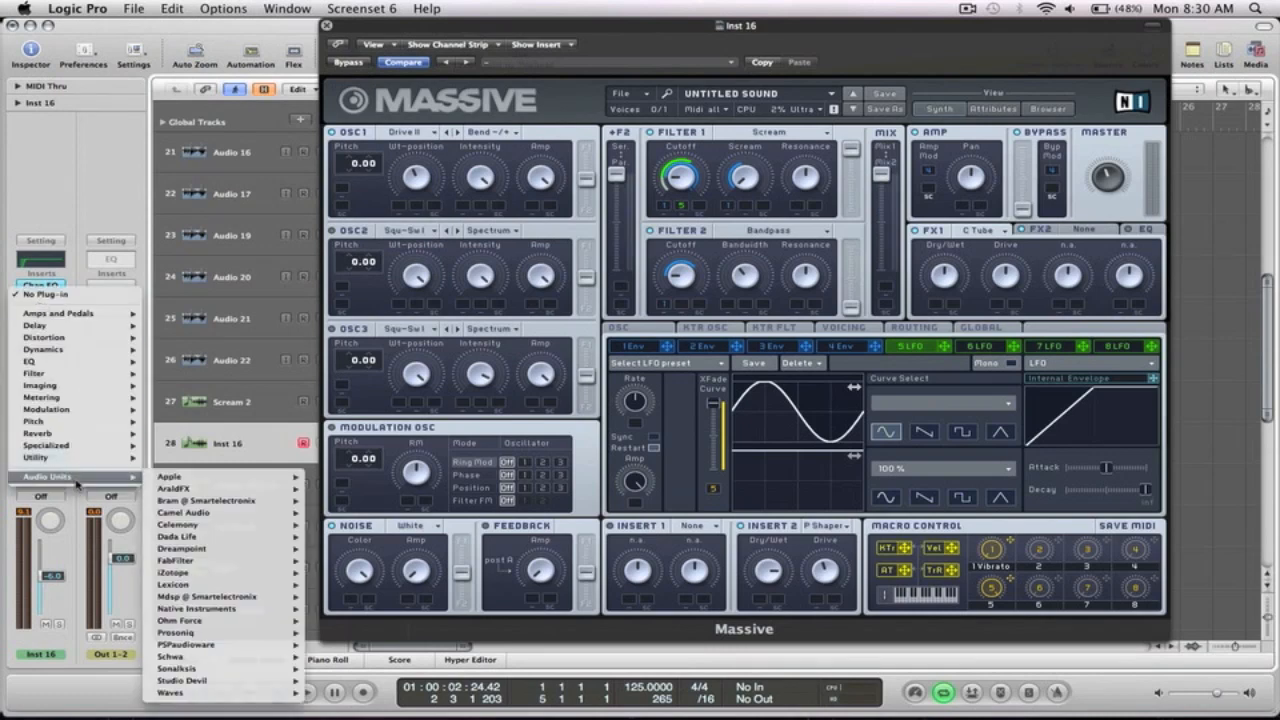
pyautogui.moveTo(230, 512)
pyautogui.moveTo(360, 513)
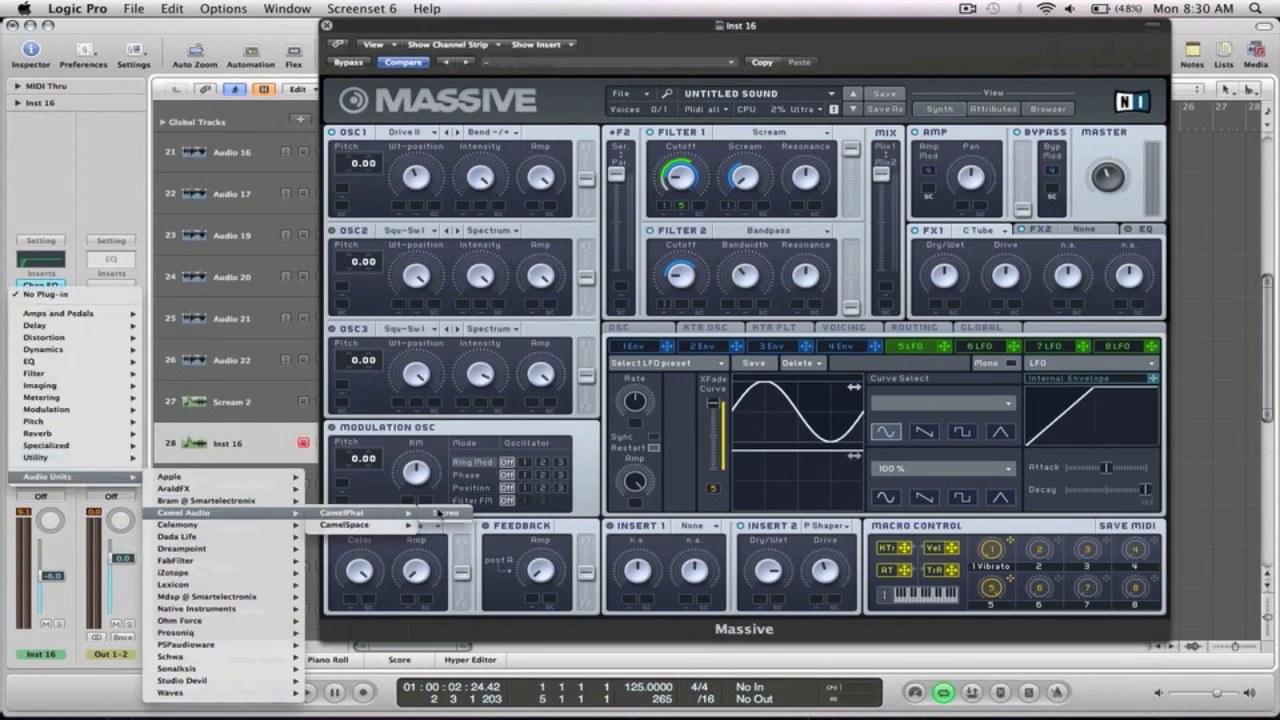
pyautogui.click(444, 513)
pyautogui.moveTo(379, 58); pyautogui.dragTo(505, 22)
# Switch off both LFOs and the MM Filter in CamelPhat.
pyautogui.click(392, 290)
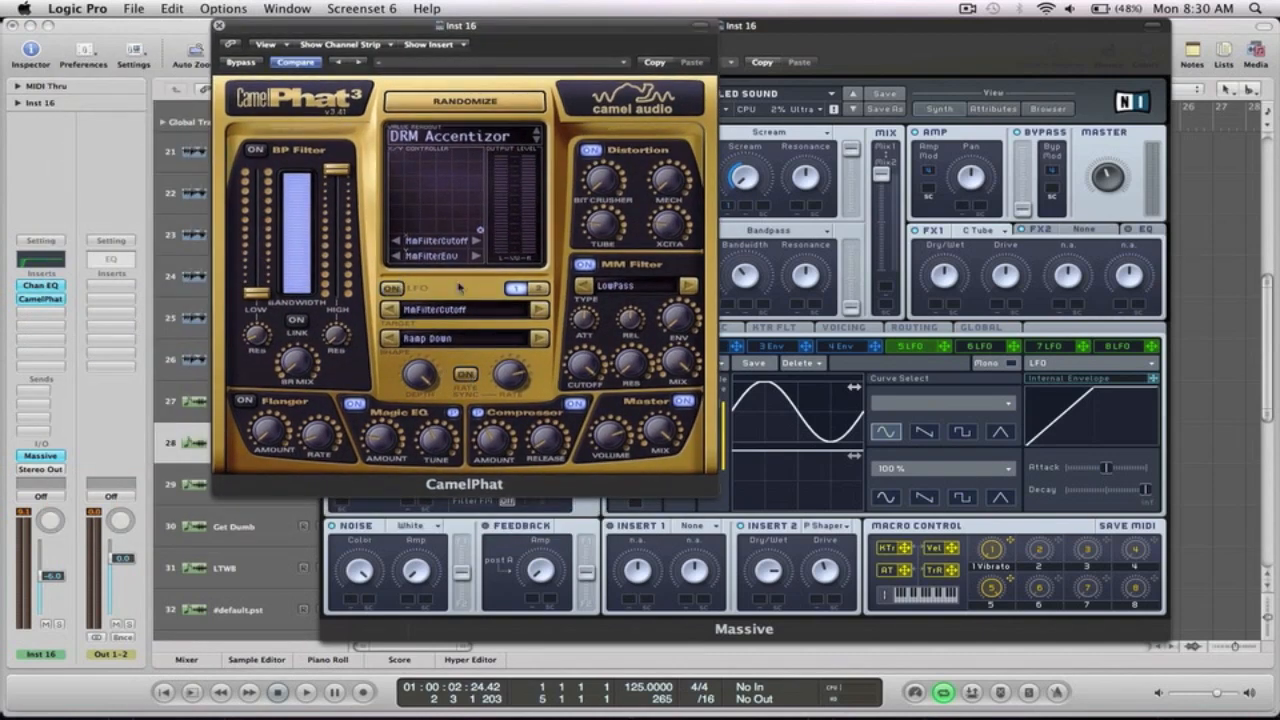
pyautogui.click(538, 288)
pyautogui.click(392, 289)
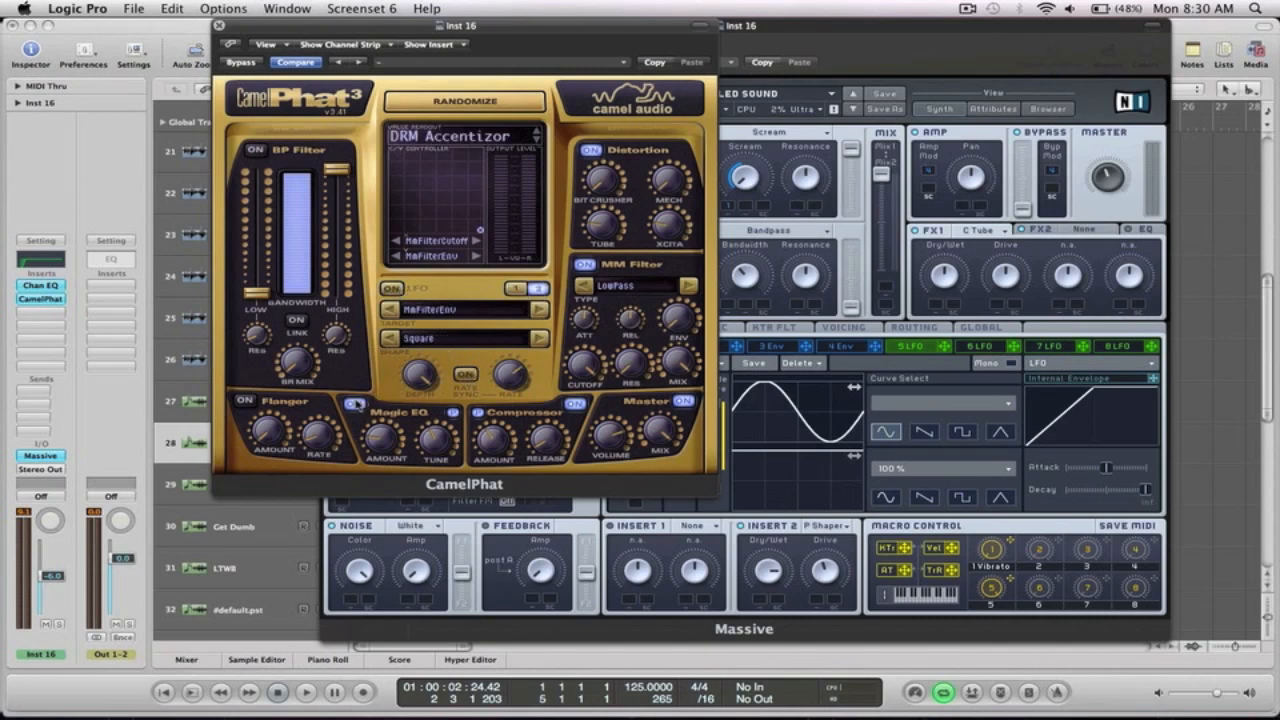
pyautogui.moveTo(611, 438); pyautogui.dragTo(609, 259)
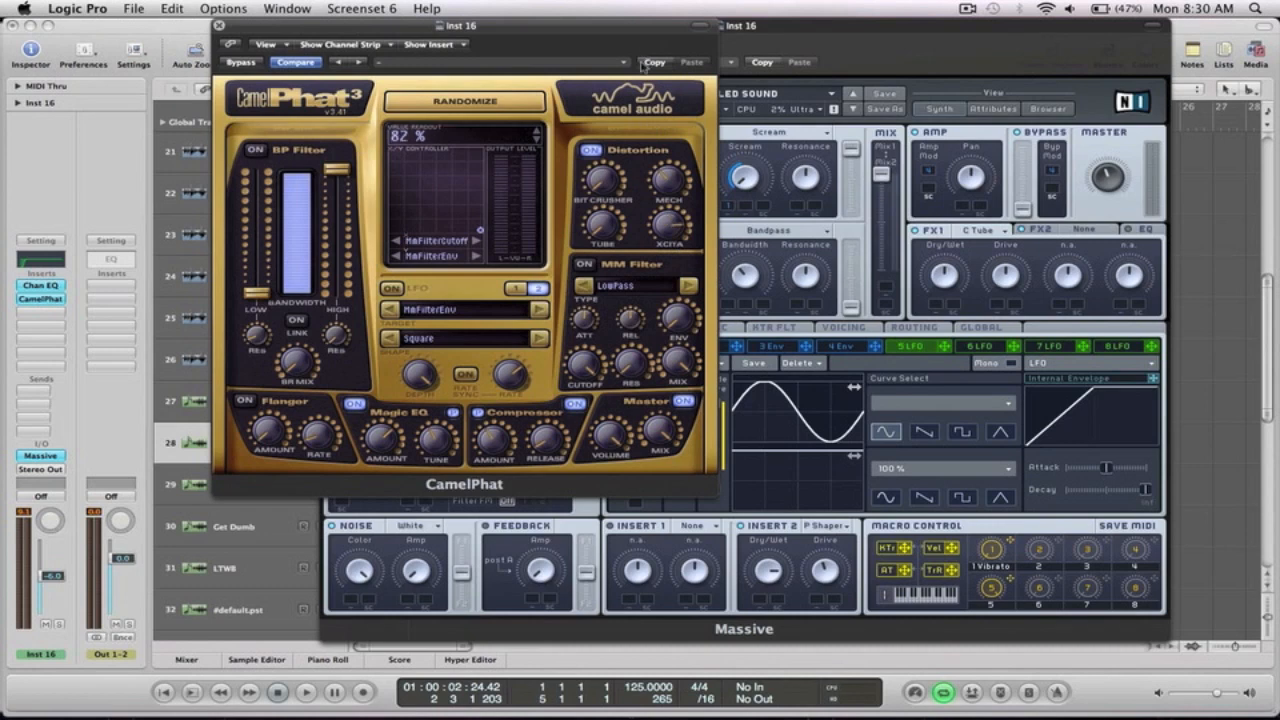
# Play E0 notes and compare the sound with CamelPhat bypassed and active.
pyautogui.press('capslock')
pyautogui.press('d')
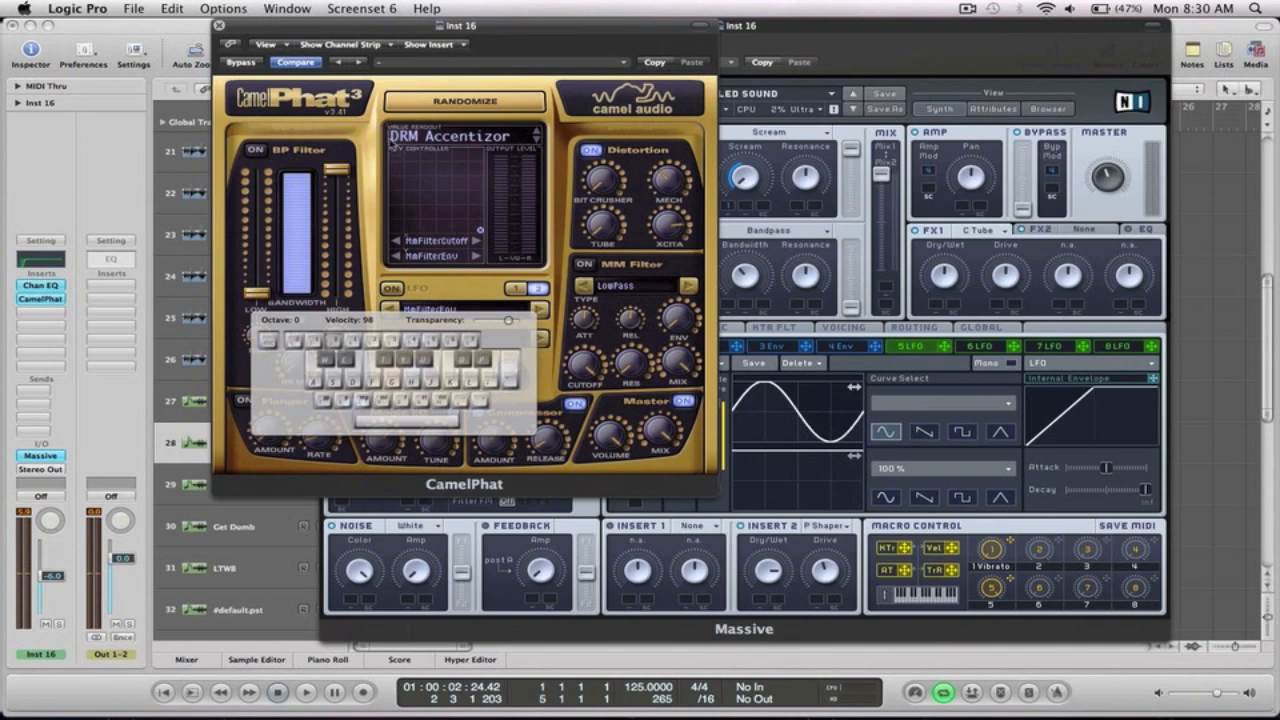
pyautogui.press('d')
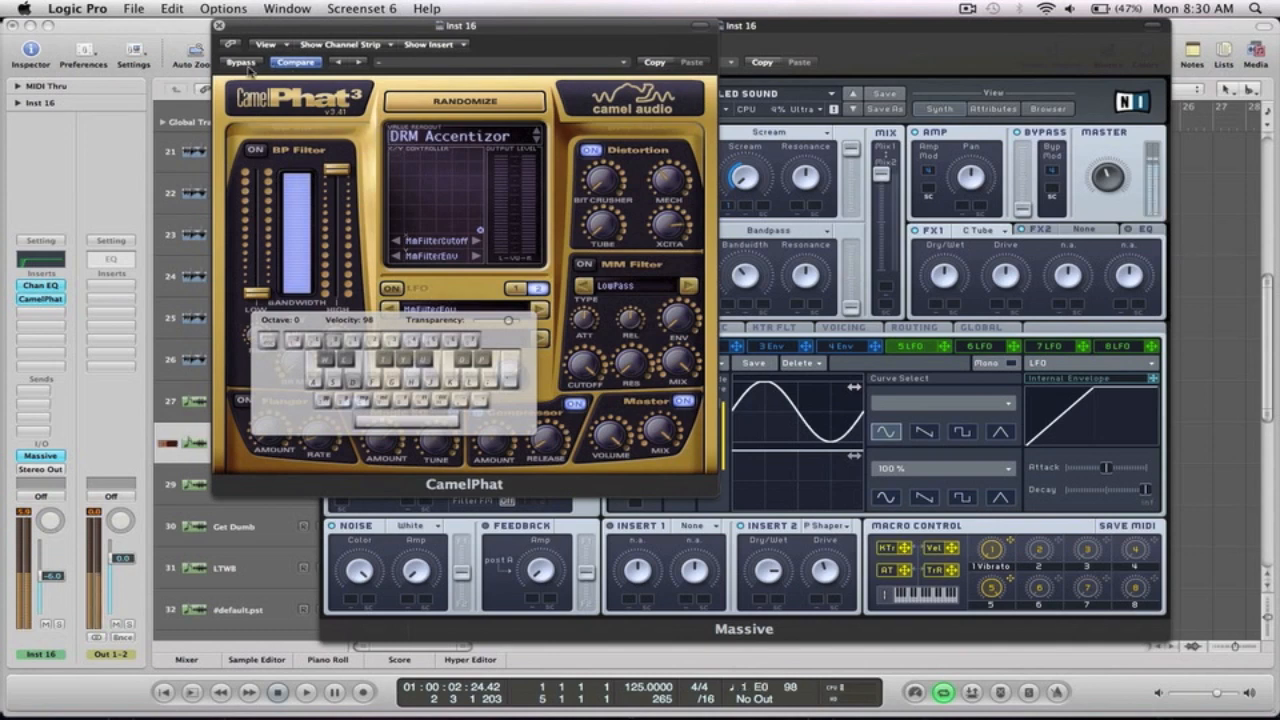
pyautogui.click(244, 63)
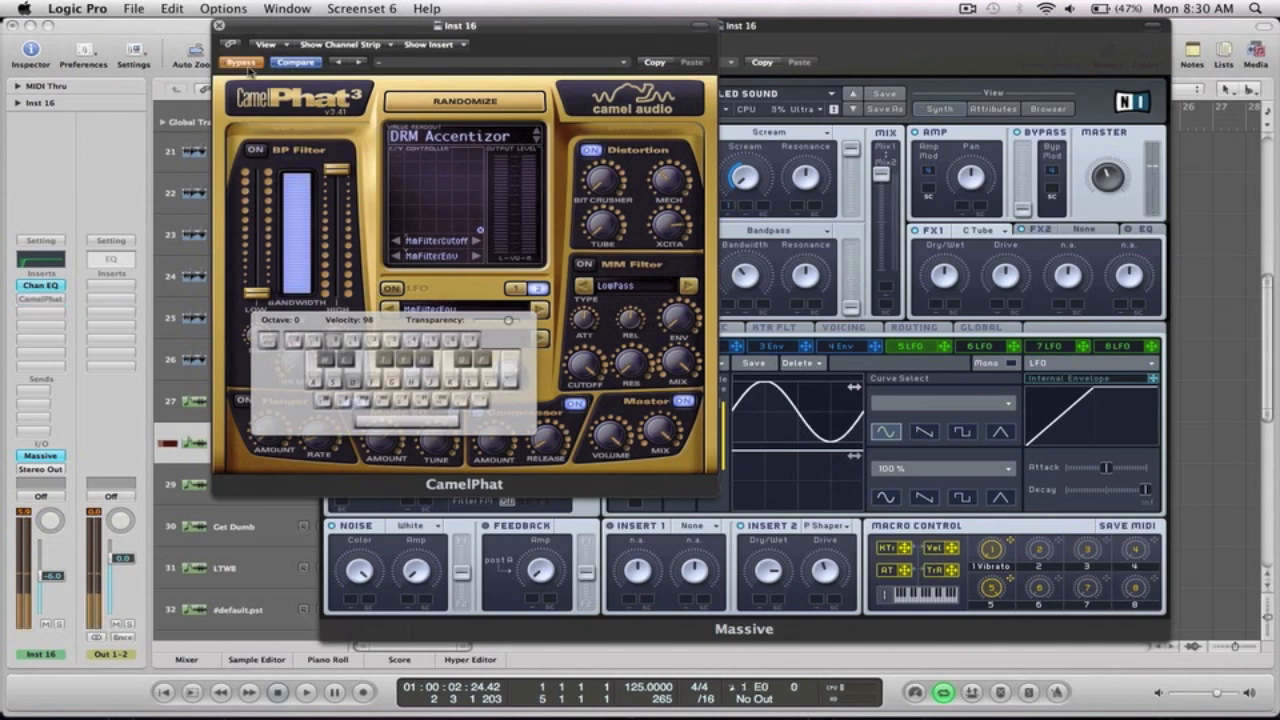
pyautogui.click(244, 63)
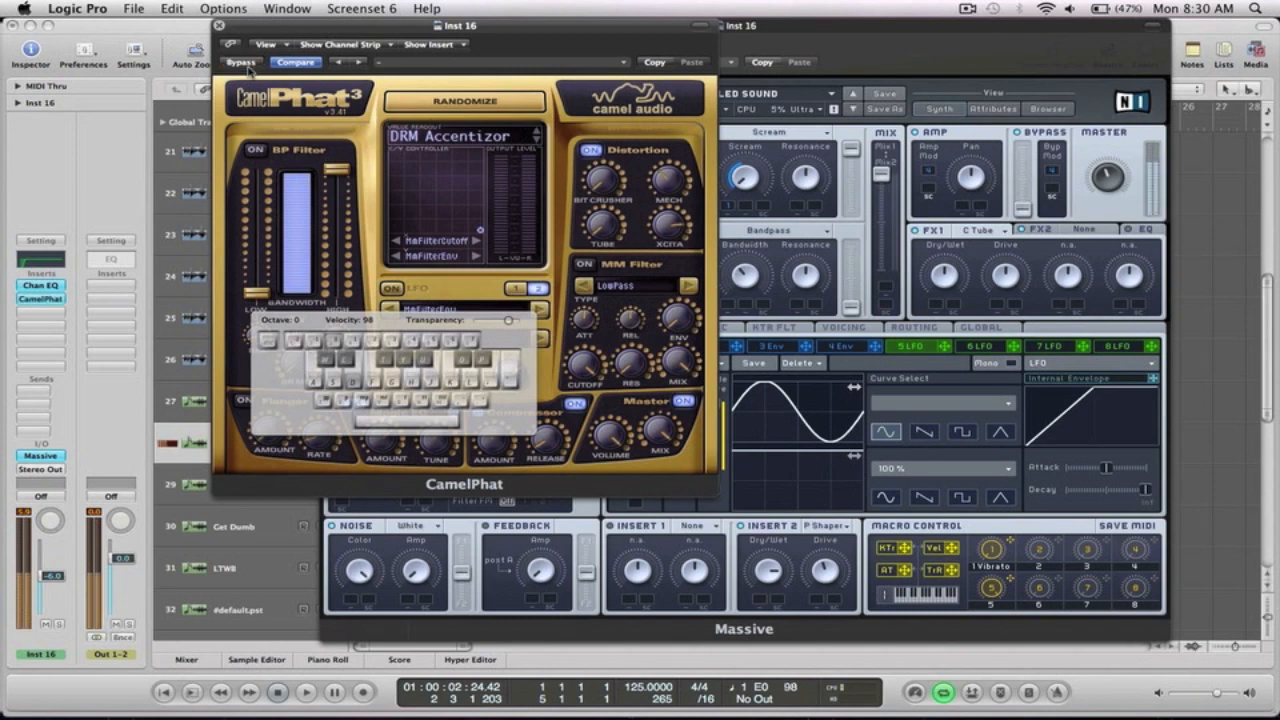
pyautogui.press('capslock')
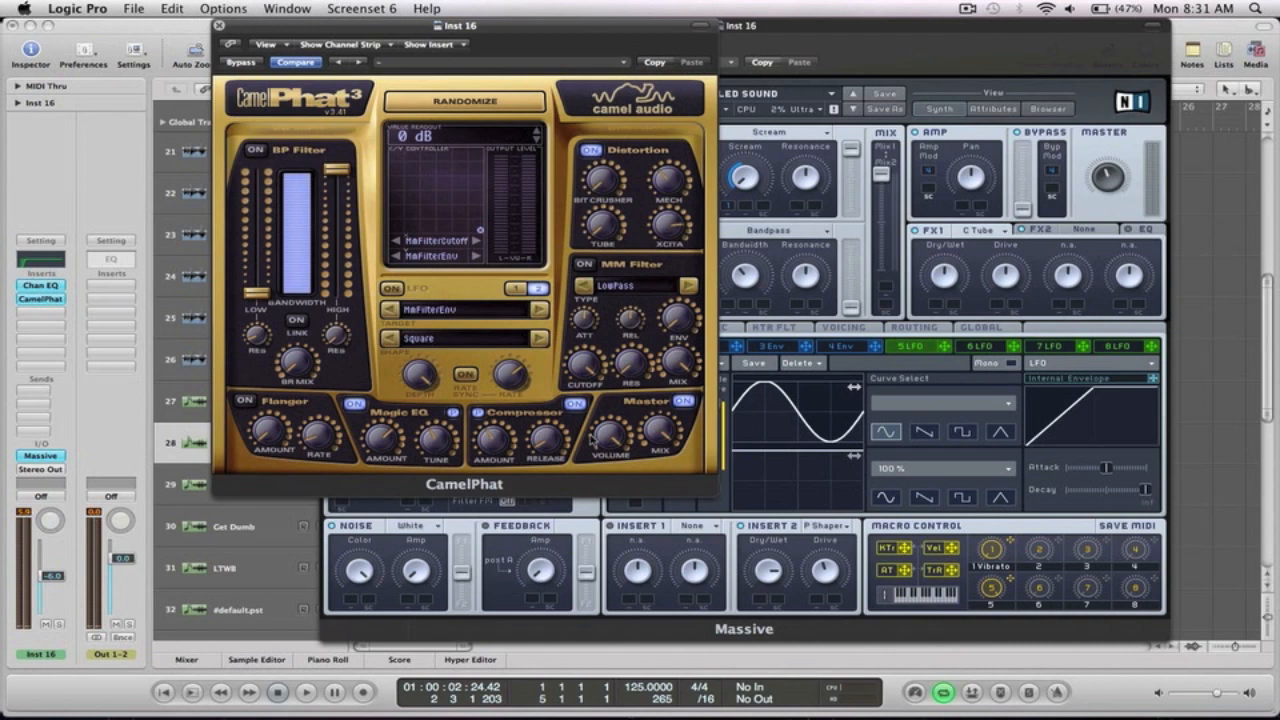
# Play E0 notes and compare the sound with CamelPhat's Distortion section switched off and on.
pyautogui.moveTo(542, 362); pyautogui.dragTo(541, 352)
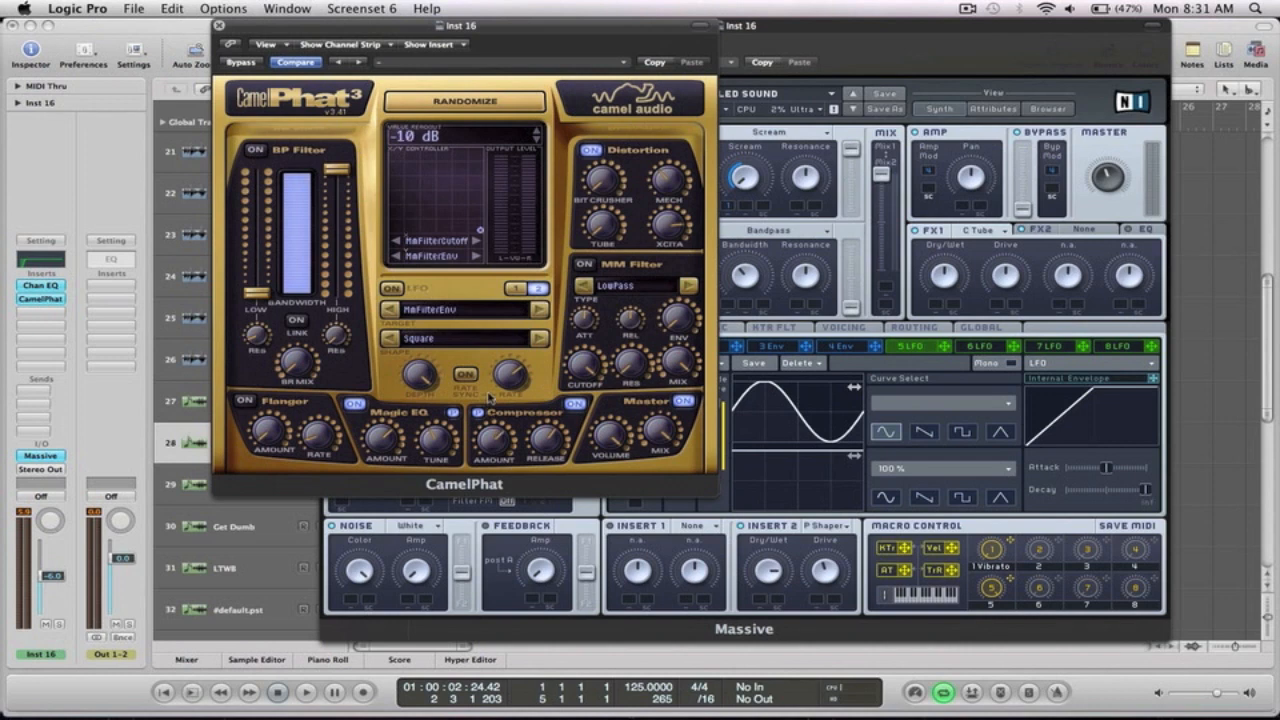
pyautogui.press('super+k')
pyautogui.press('d')
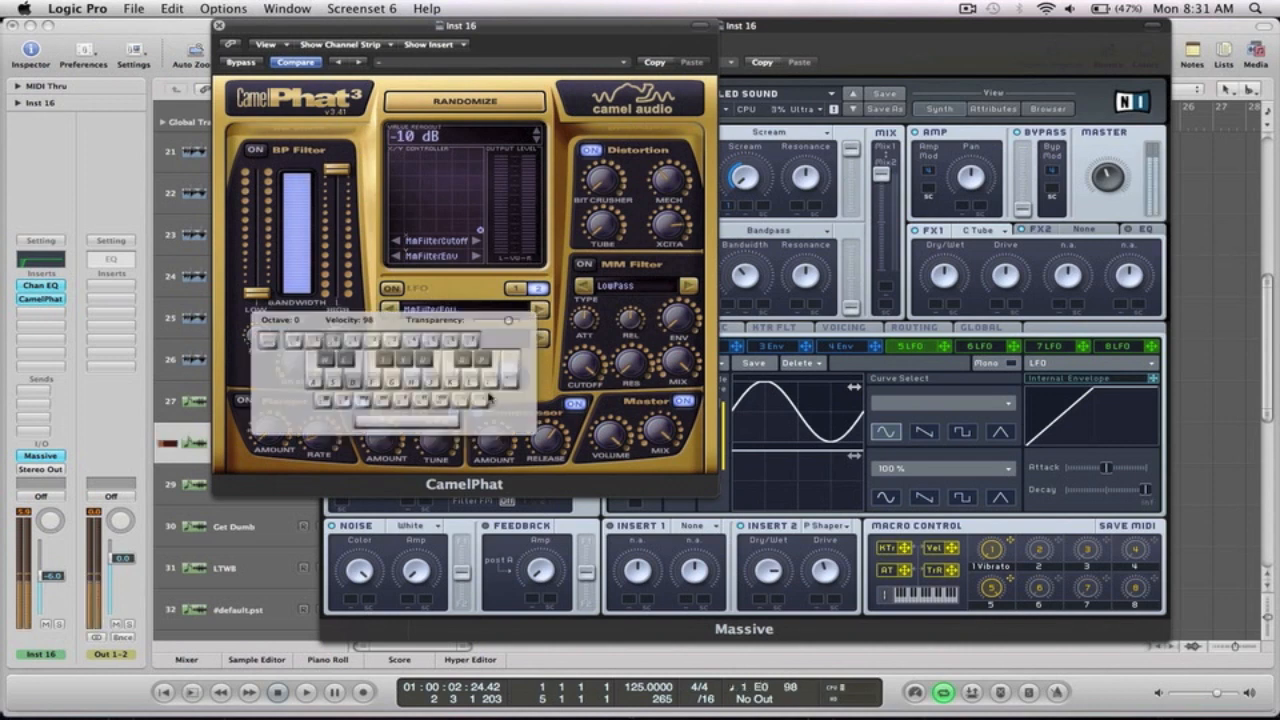
pyautogui.click(592, 150)
pyautogui.press('d')
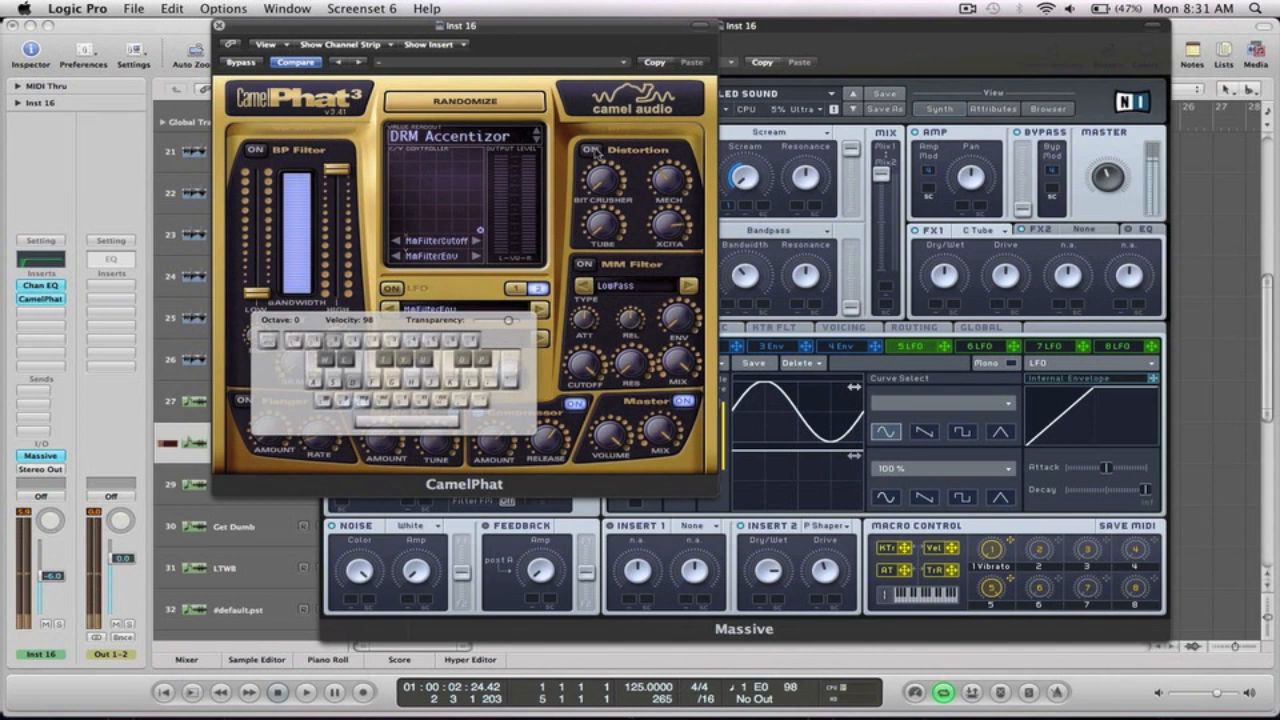
pyautogui.click(592, 150)
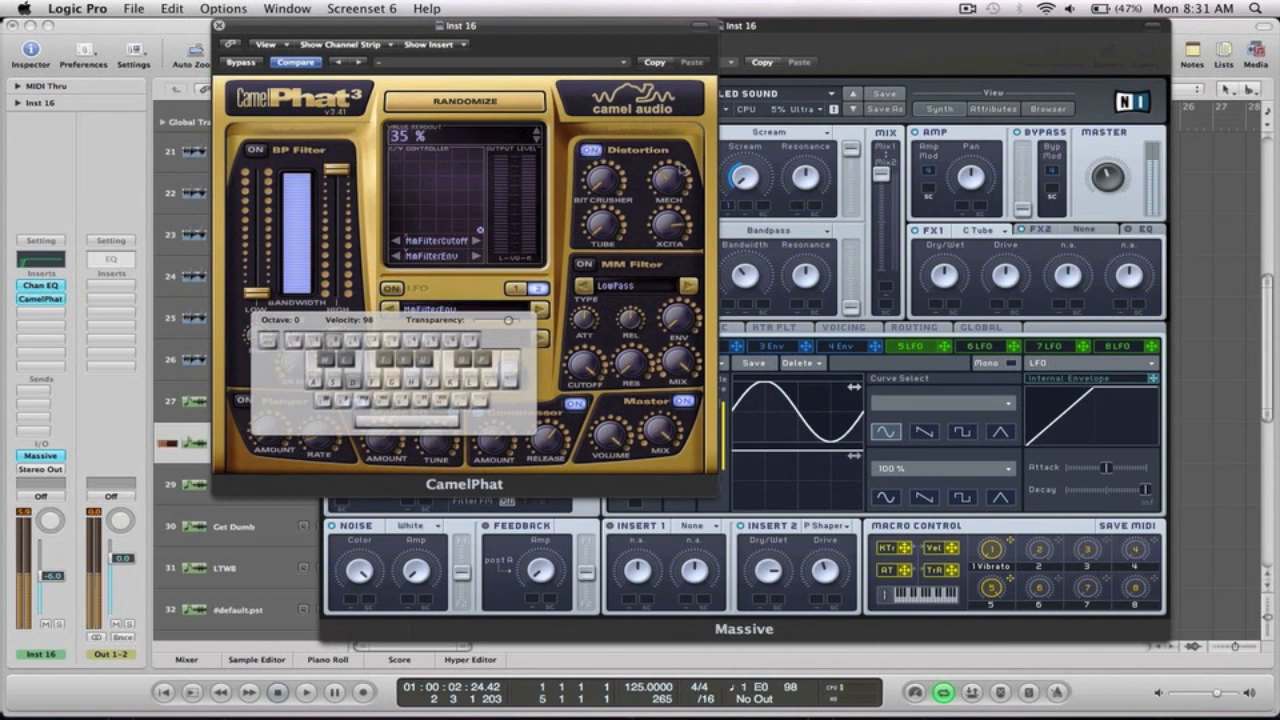
pyautogui.press('capslock')
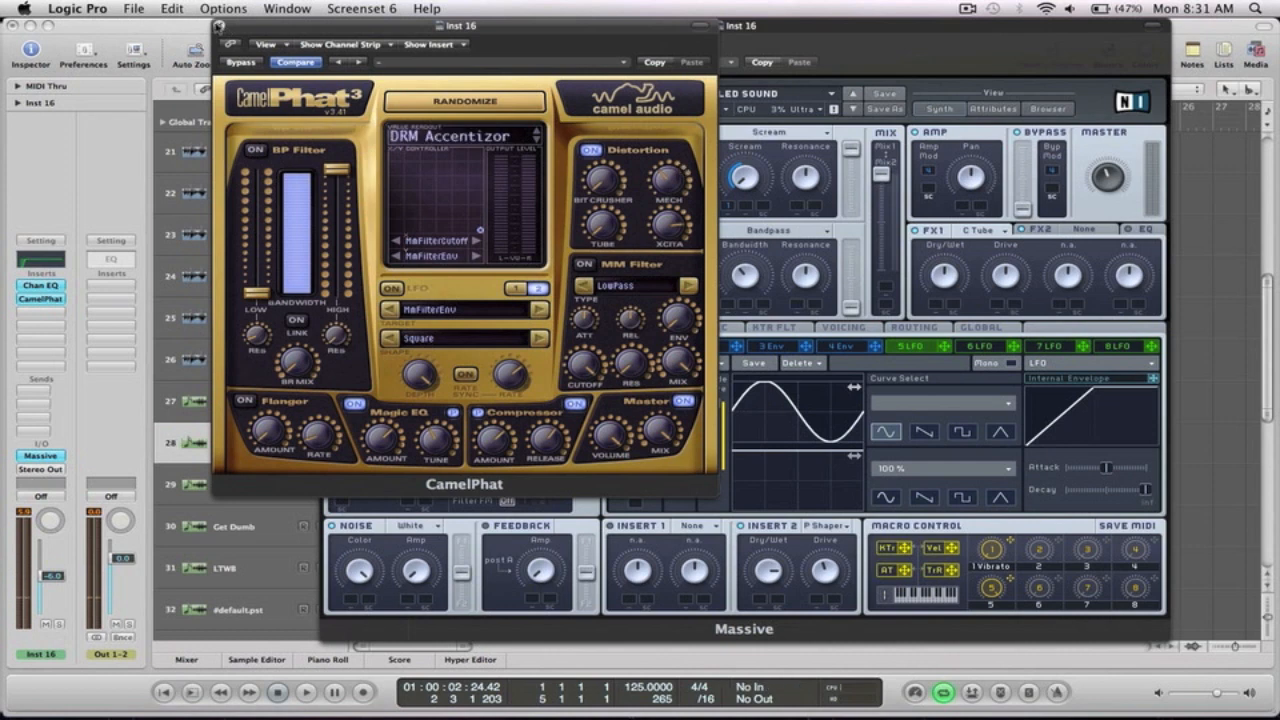
# Close the CamelPhat and Massive plug-in windows so that only the arrangement remains open.
pyautogui.click(219, 26)
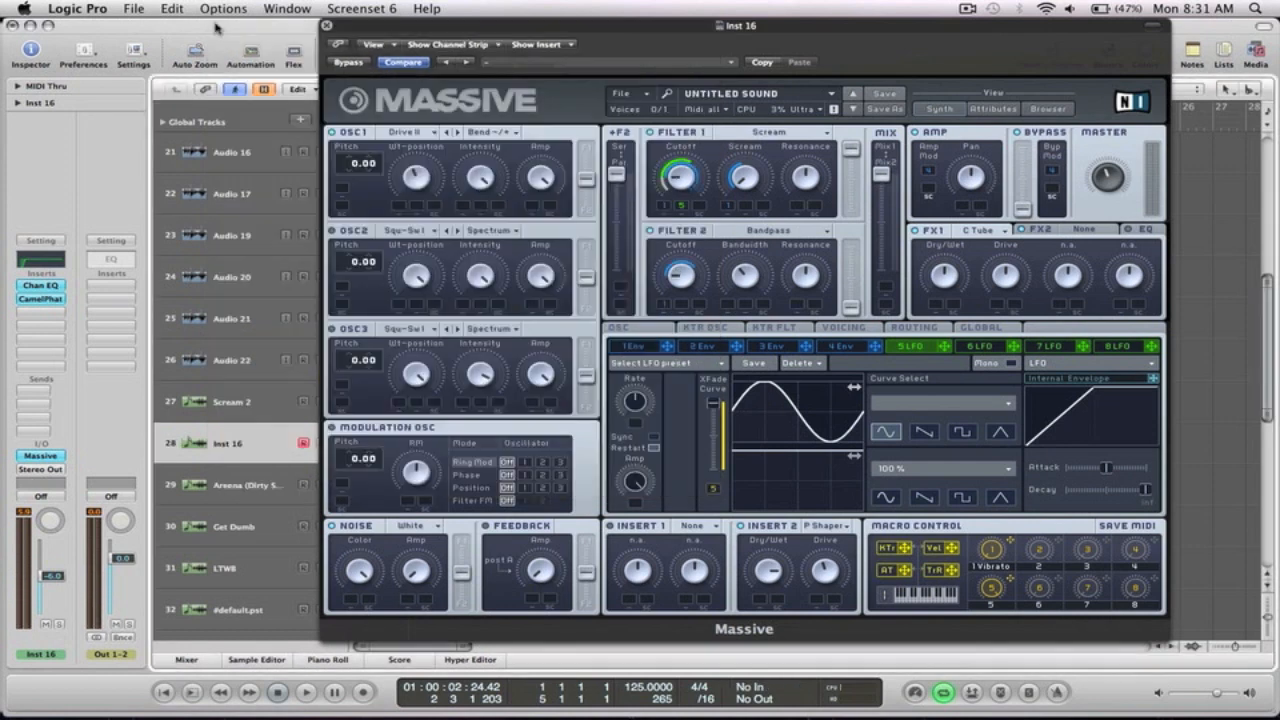
pyautogui.click(326, 26)
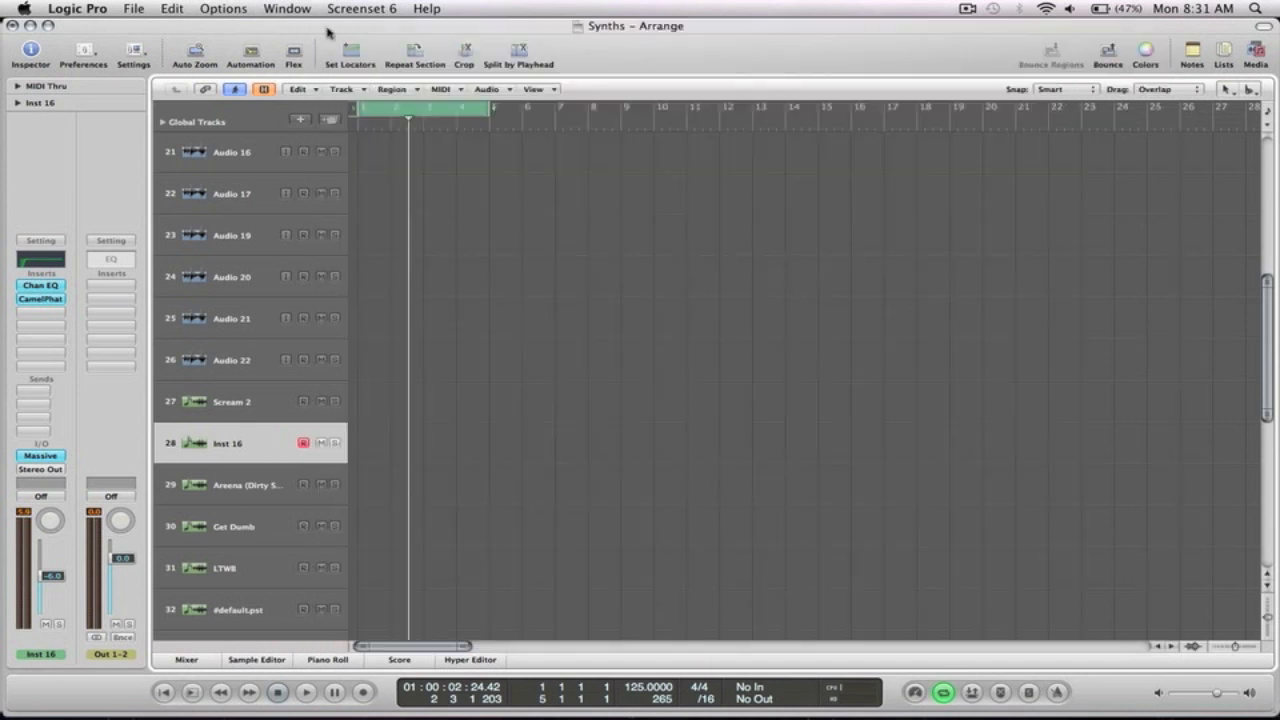
pyautogui.keyDown('ctrl'); pyautogui.keyDown('alt'); pyautogui.click(567, 333); pyautogui.keyUp('alt'); pyautogui.keyUp('ctrl')
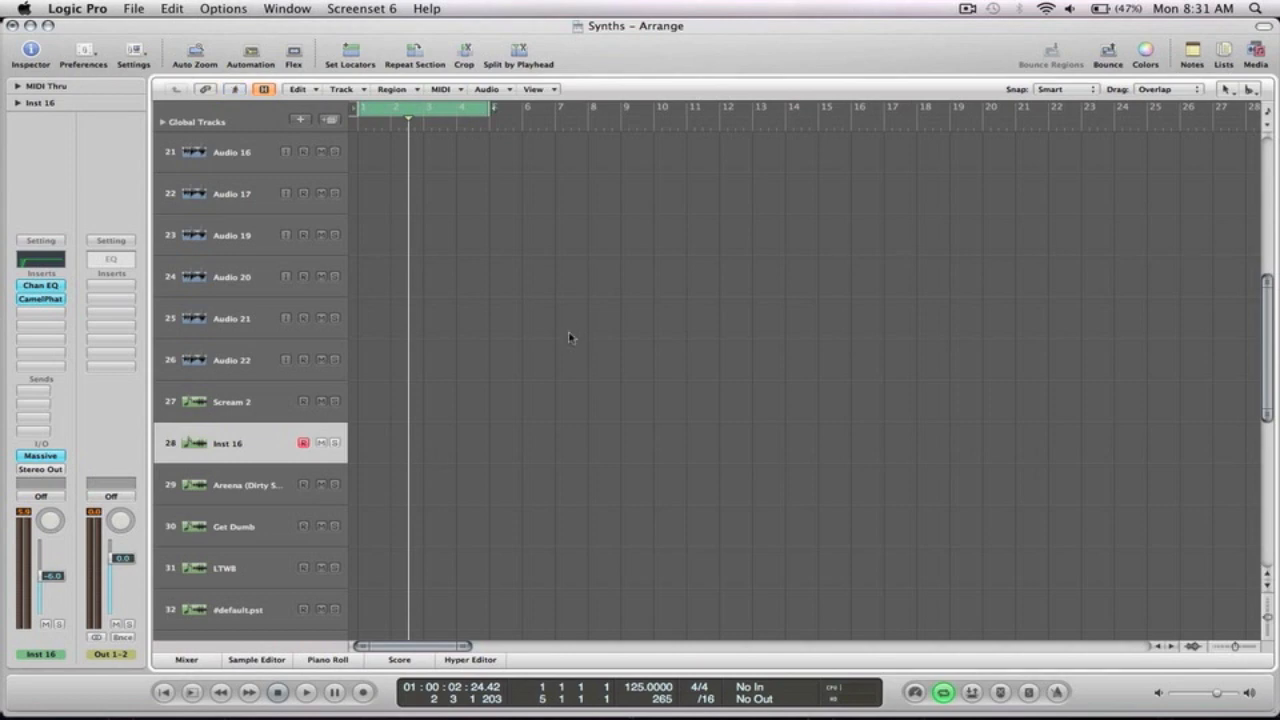